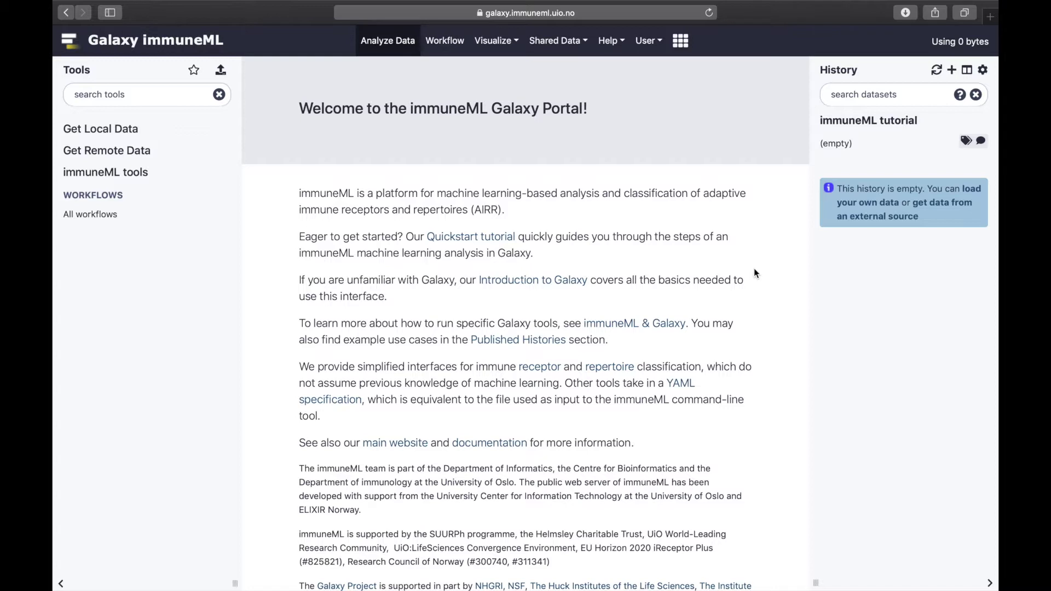
# Expand the Get Local Data and Get Remote Data tool groups
pyautogui.click(101, 128)
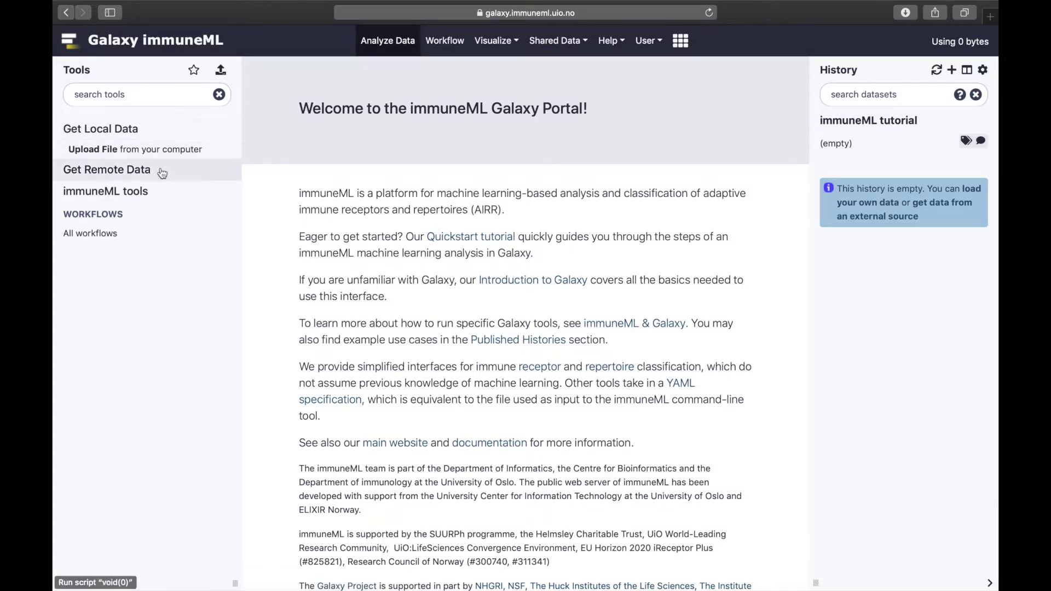
pyautogui.click(107, 170)
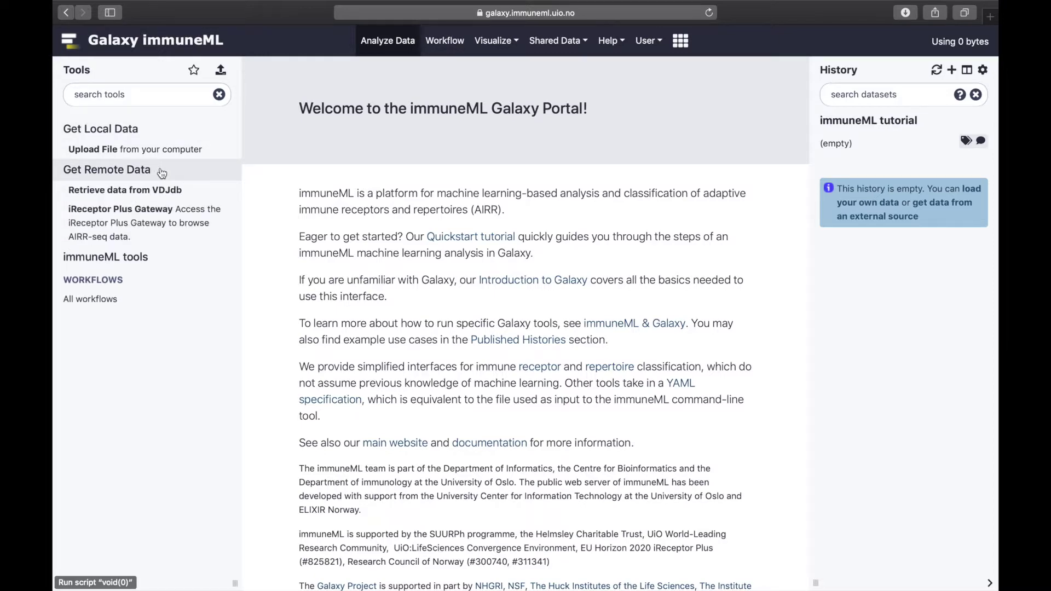
# Queue all 100 repertoire TSV files from the repertoires folder for upload
pyautogui.click(134, 149)
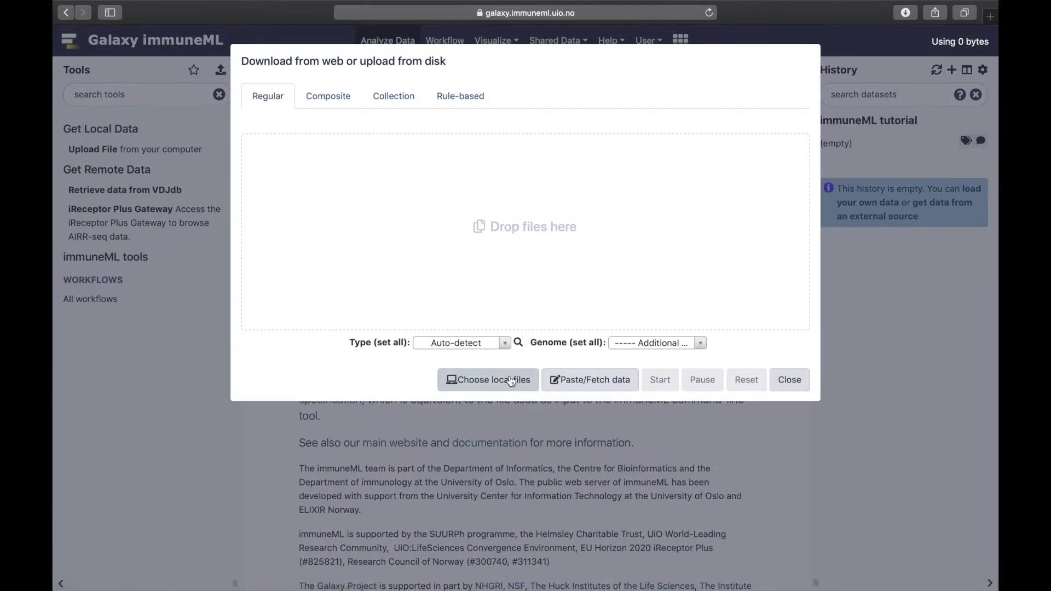
pyautogui.click(488, 380)
pyautogui.click(404, 71)
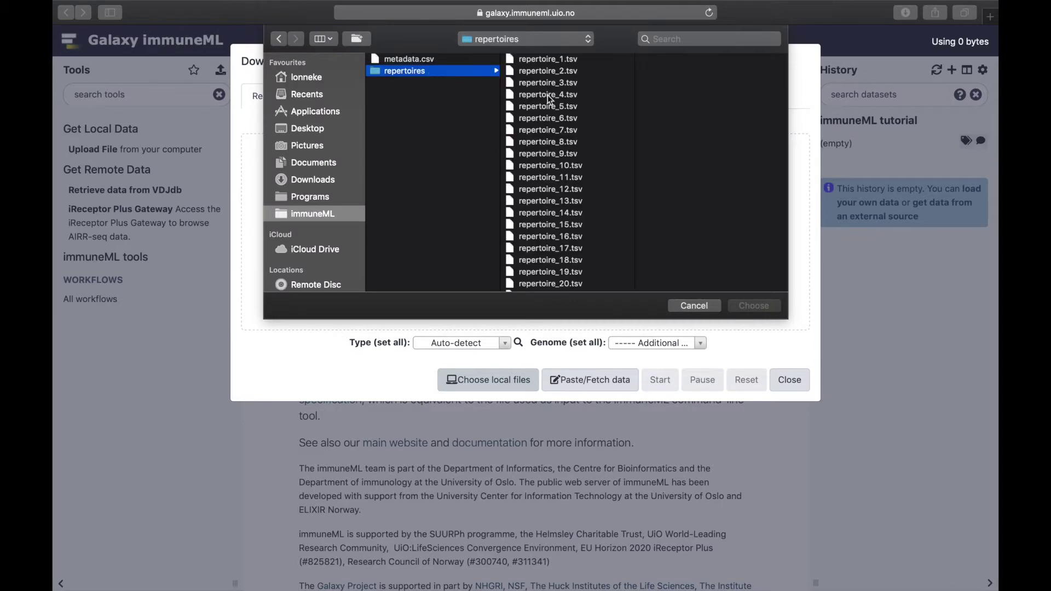
pyautogui.click(542, 59)
pyautogui.press('super+a')
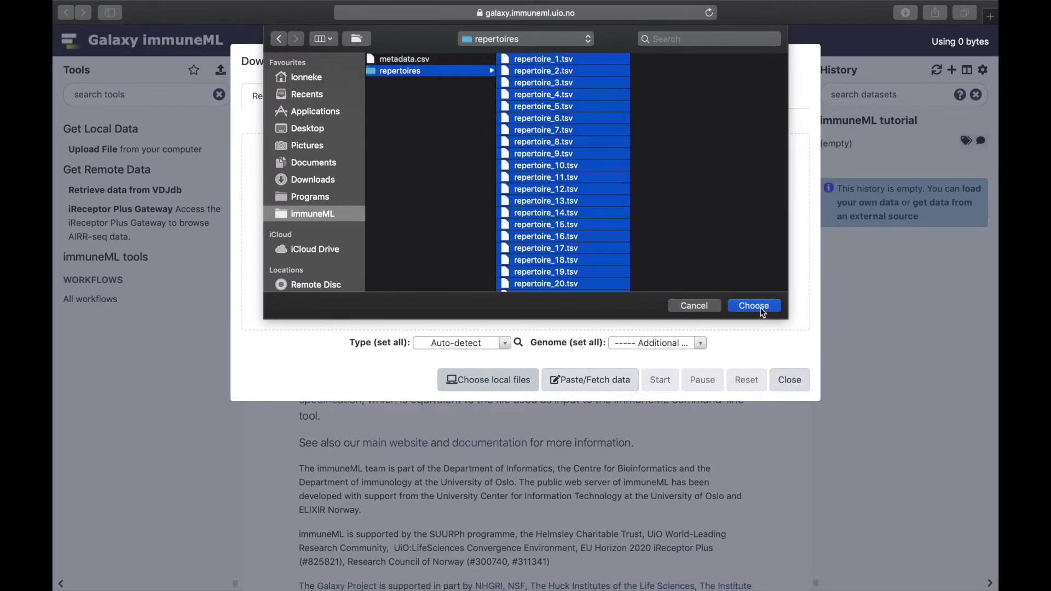
pyautogui.click(754, 306)
pyautogui.click(660, 380)
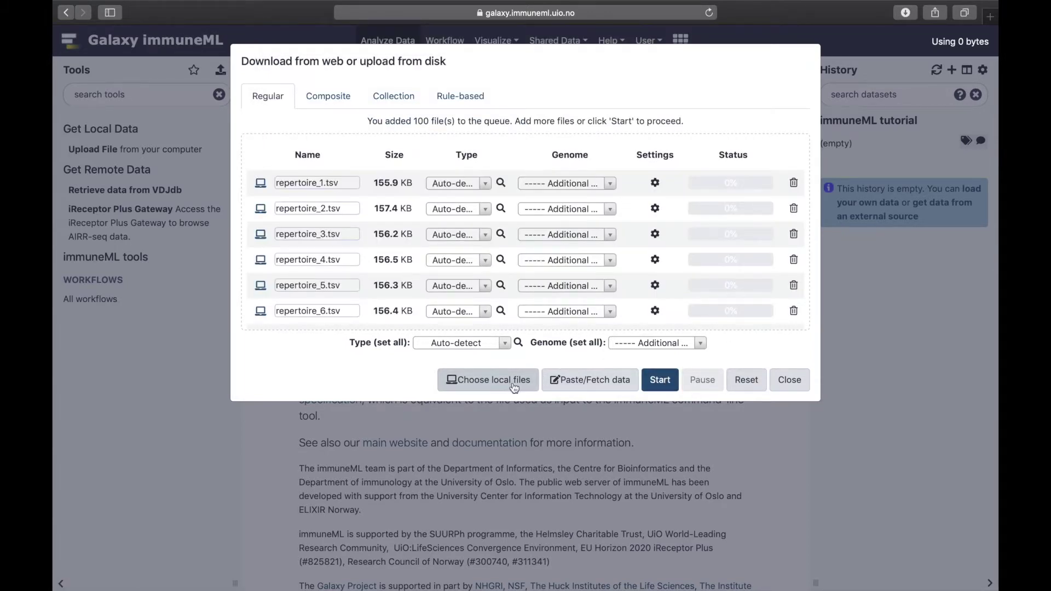
# Add metadata.csv to the queue and upload all 101 files
pyautogui.click(488, 380)
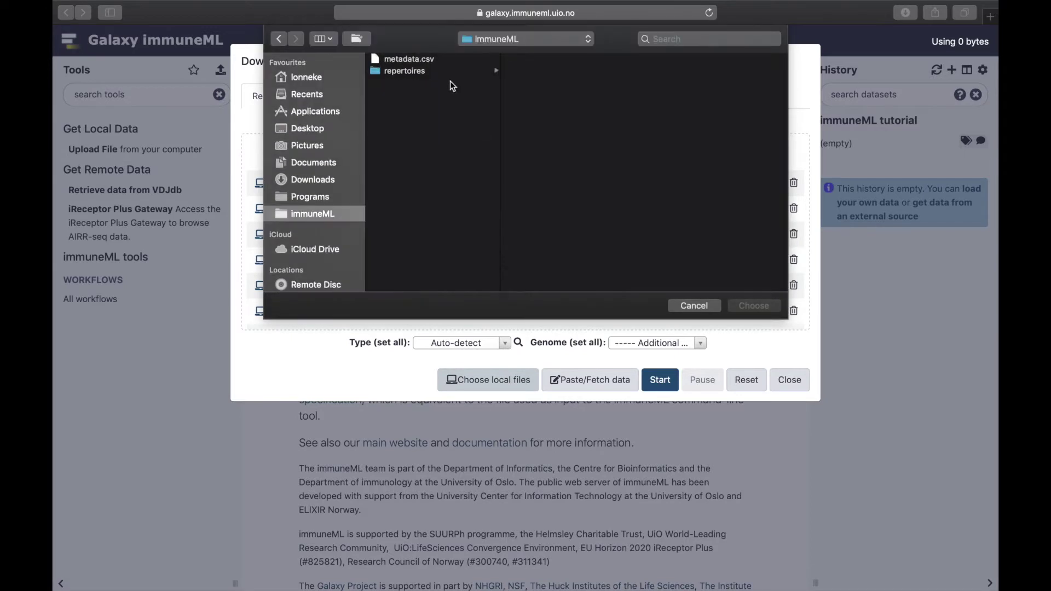
pyautogui.click(432, 59)
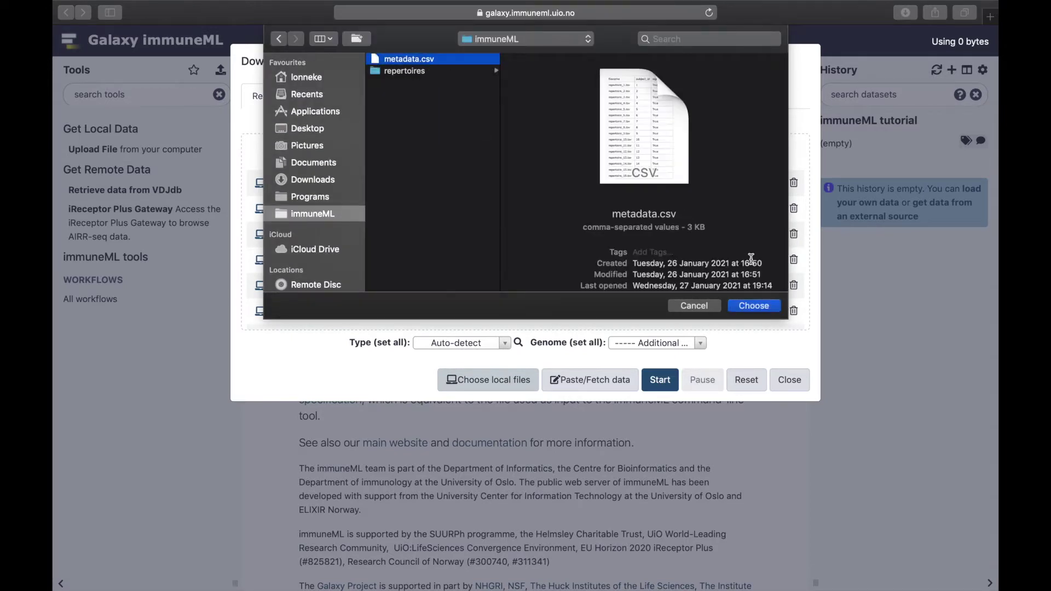
pyautogui.click(755, 307)
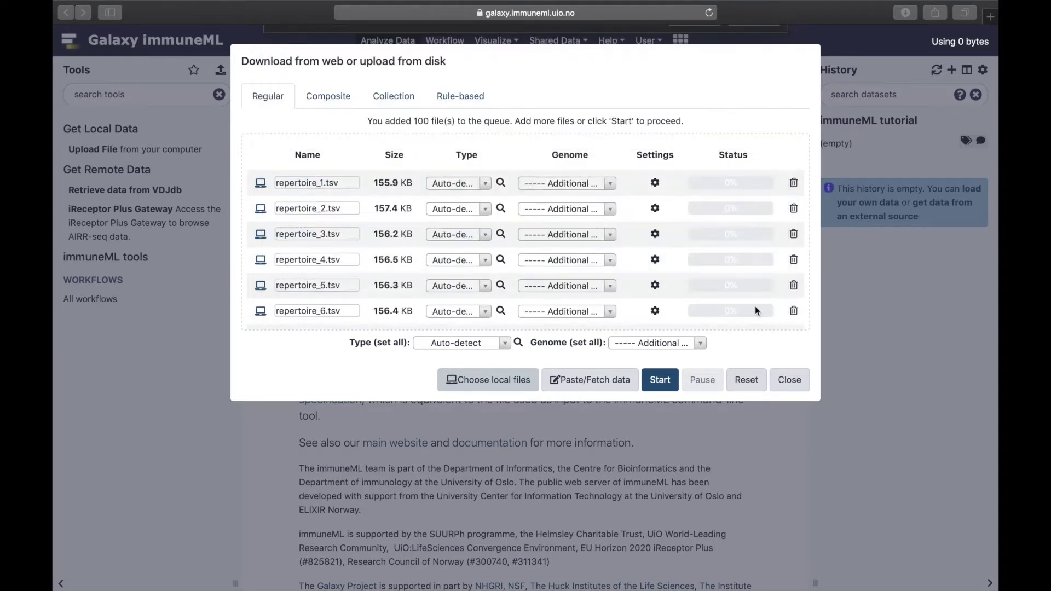
pyautogui.click(660, 380)
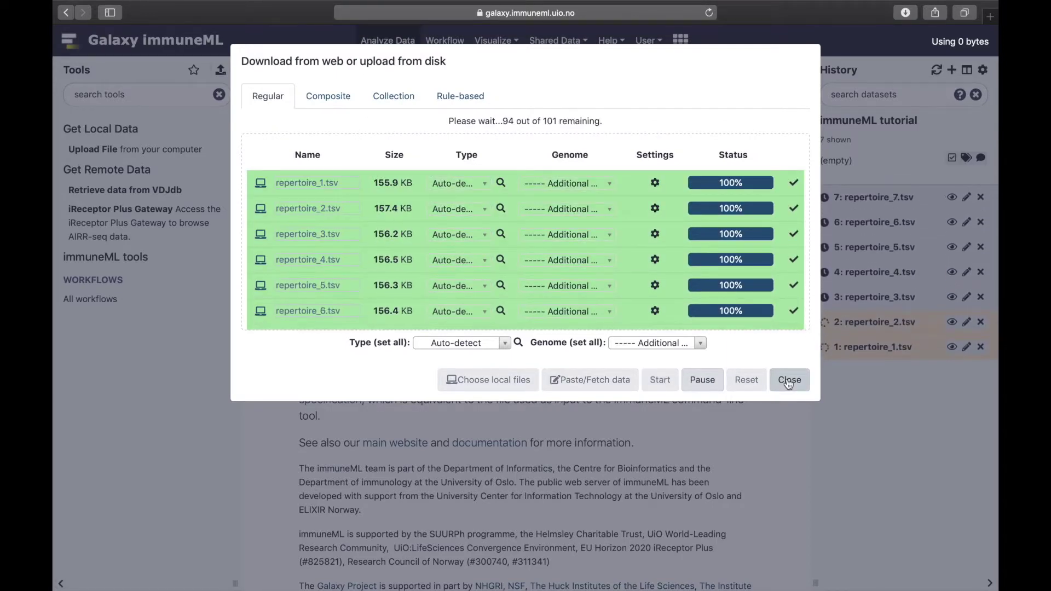
pyautogui.click(789, 380)
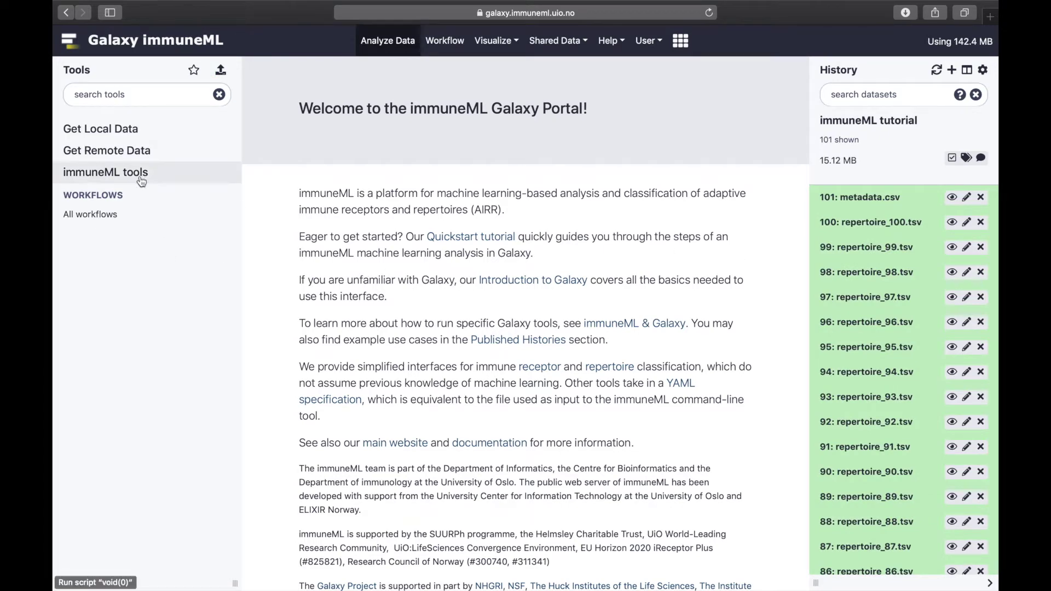
pyautogui.click(106, 171)
# In Create dataset, keep metadata.csv as metadata and list repertoires 89–95 as data files
pyautogui.click(101, 192)
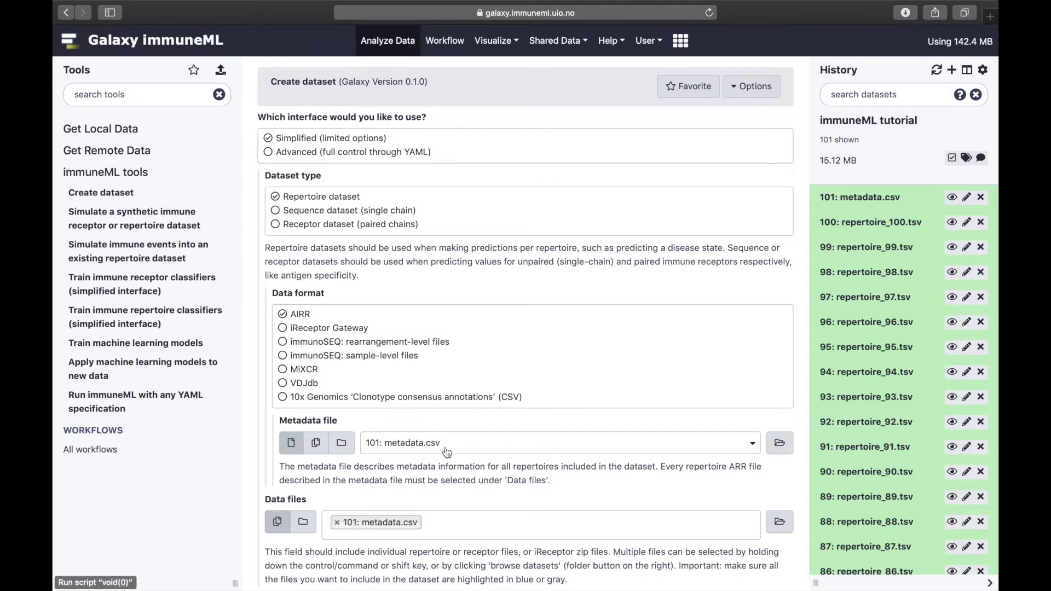
pyautogui.click(337, 523)
pyautogui.click(371, 524)
pyautogui.click(408, 488)
pyautogui.click(408, 489)
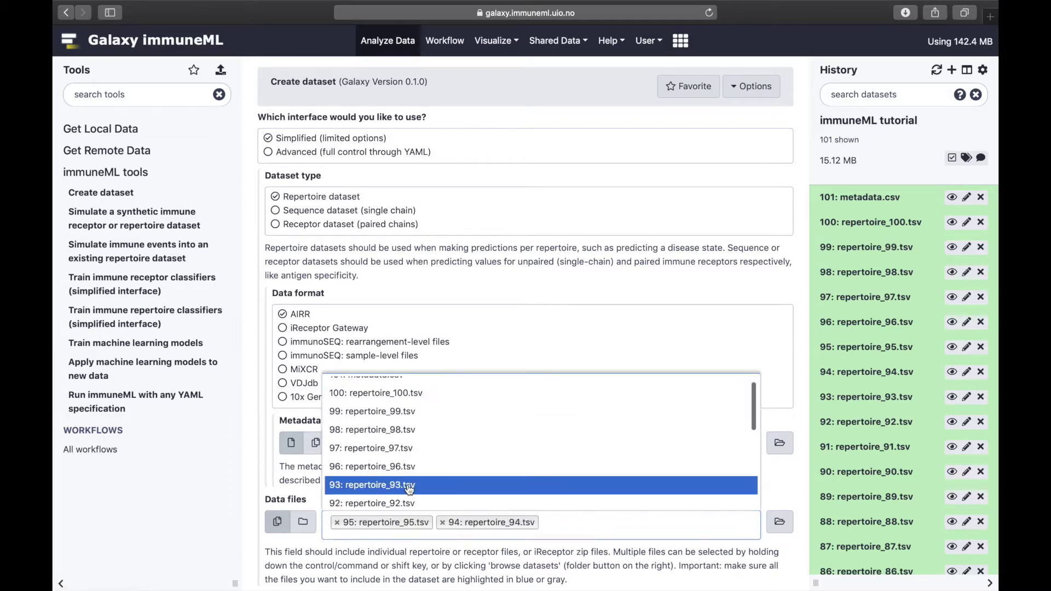
pyautogui.click(409, 489)
pyautogui.click(408, 489)
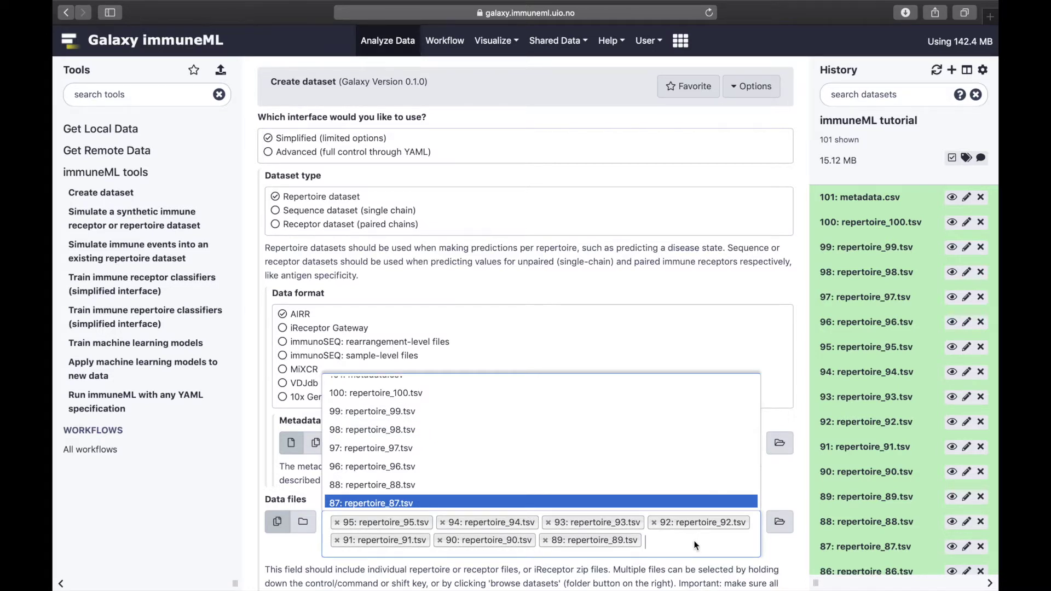
pyautogui.press('Escape')
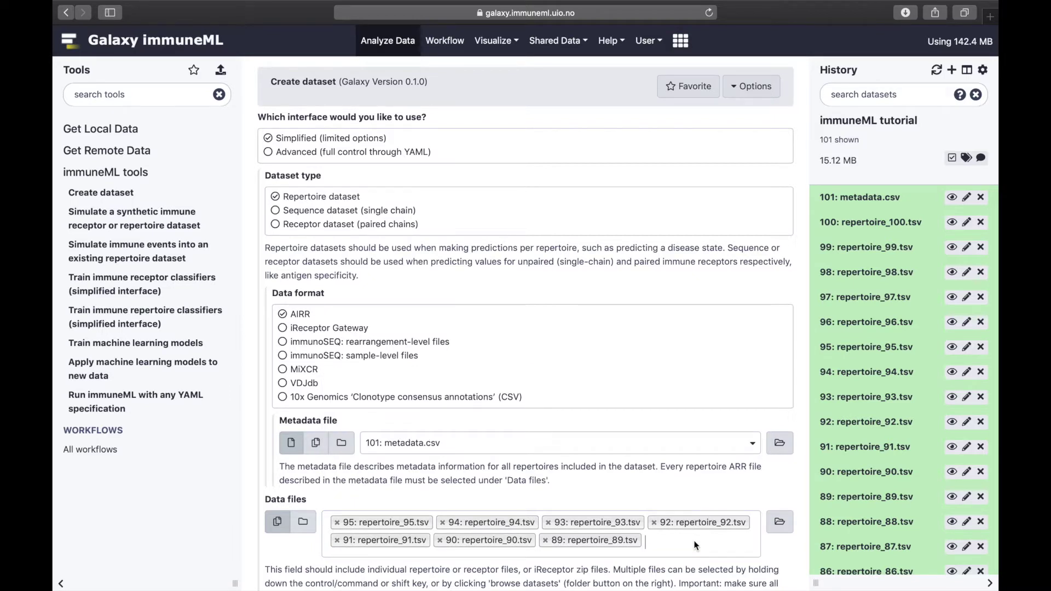
# Build a list collection named 'repertoires' from all 100 selected history datasets
pyautogui.click(951, 159)
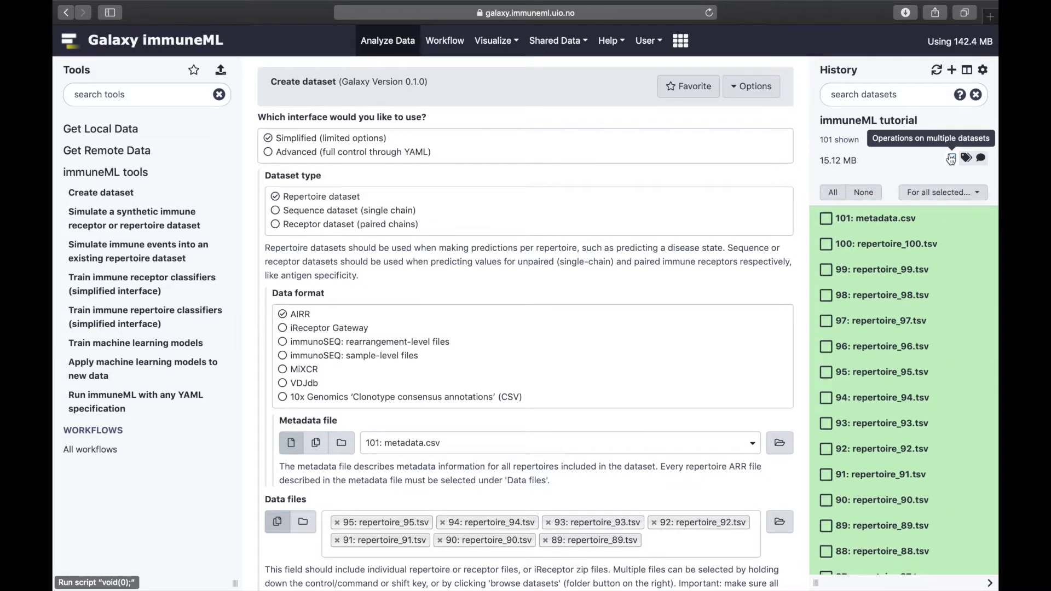
pyautogui.click(832, 191)
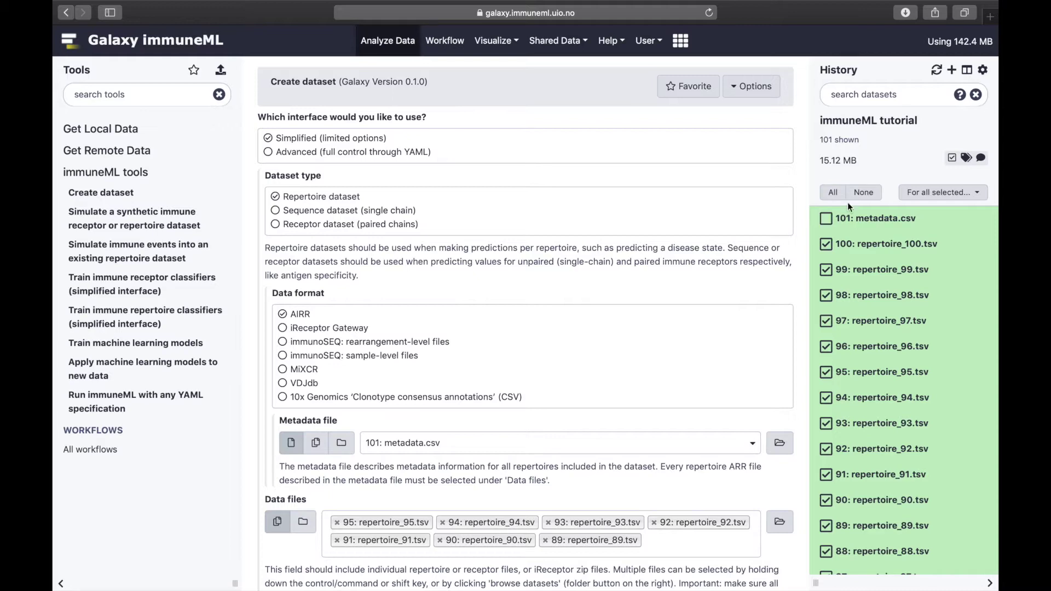
pyautogui.click(944, 193)
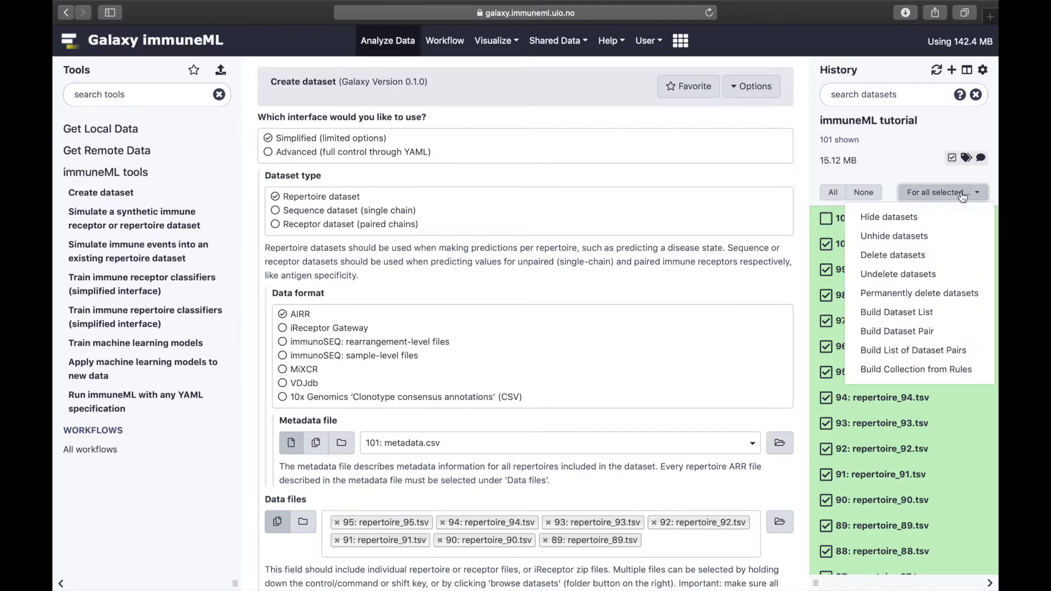
pyautogui.click(896, 312)
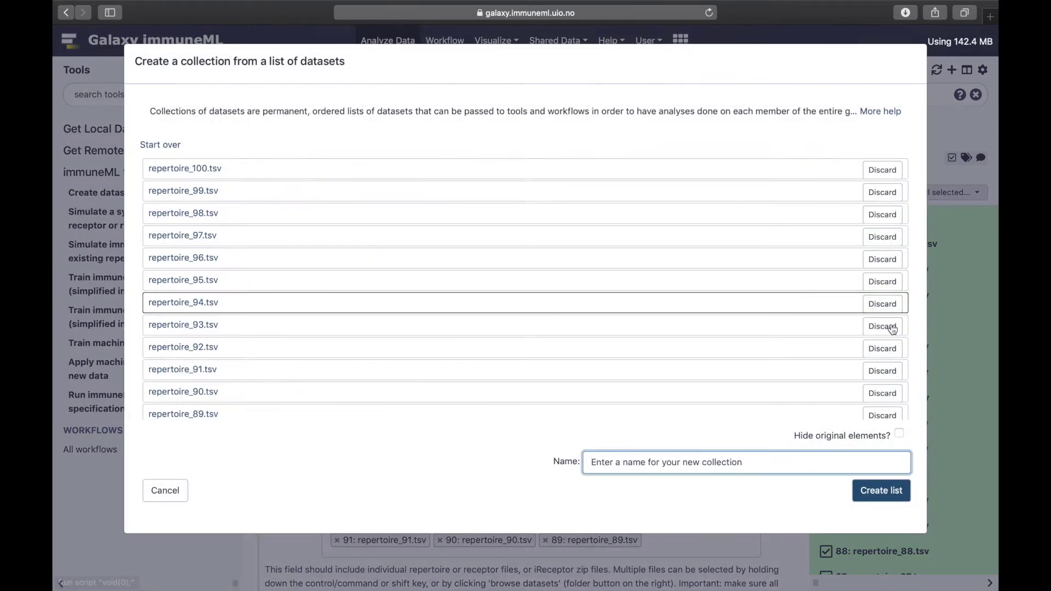
pyautogui.write('repertoires')
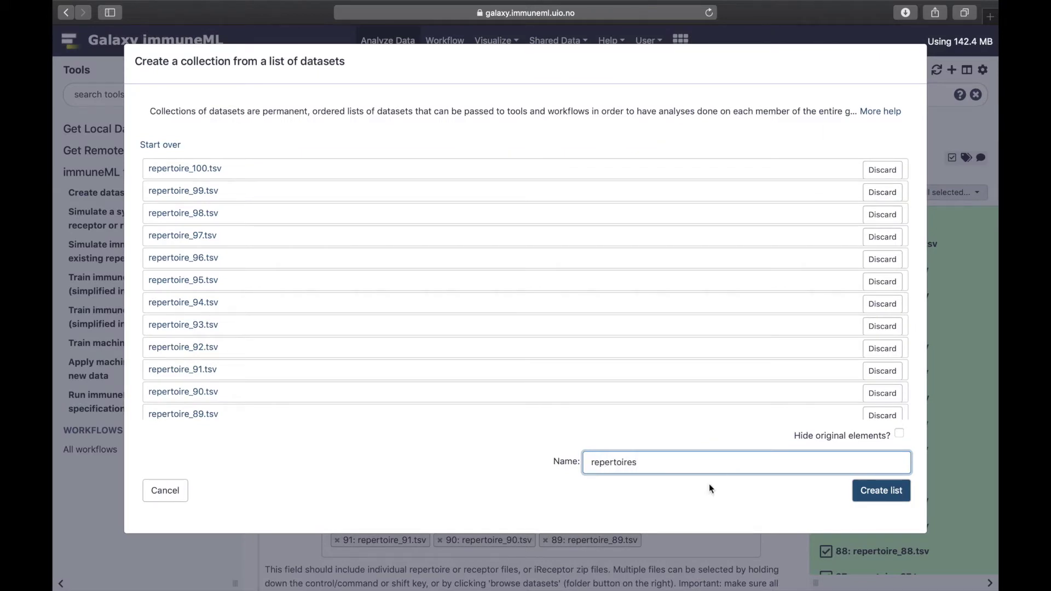
pyautogui.click(881, 490)
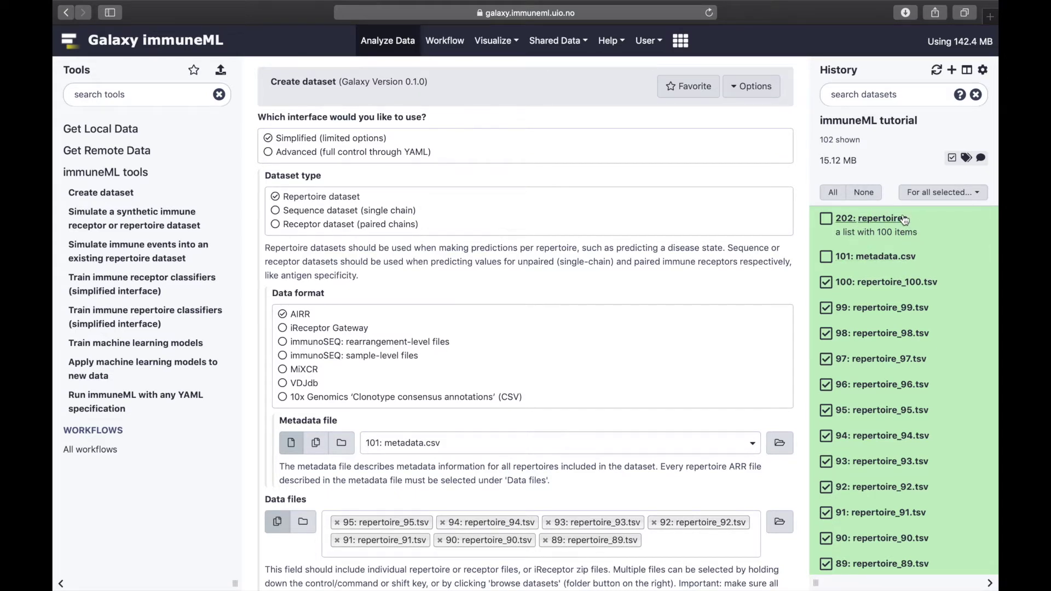
pyautogui.click(952, 159)
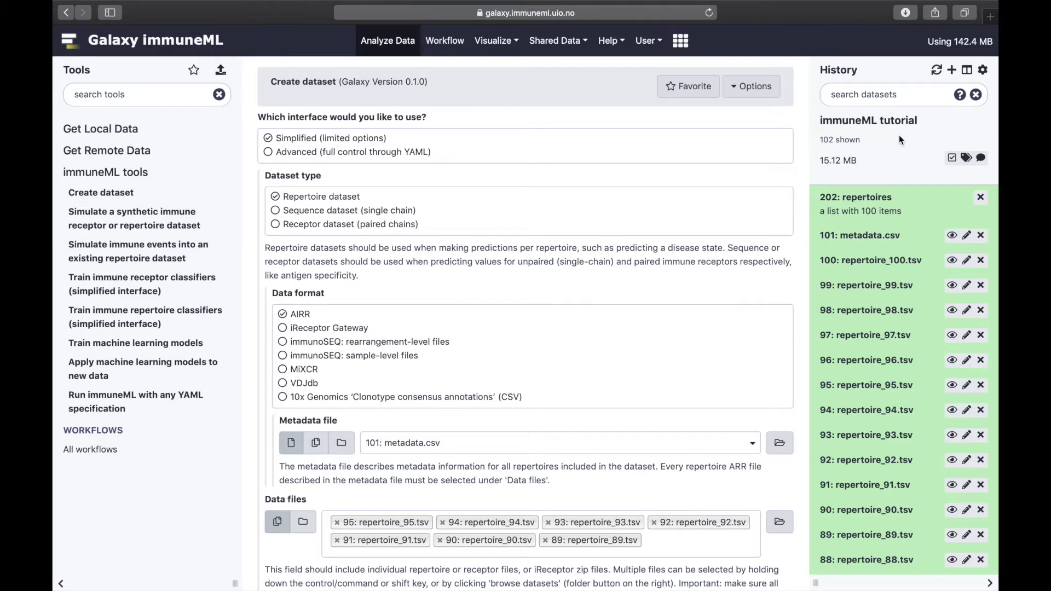
pyautogui.scroll(-2, 316, 496)
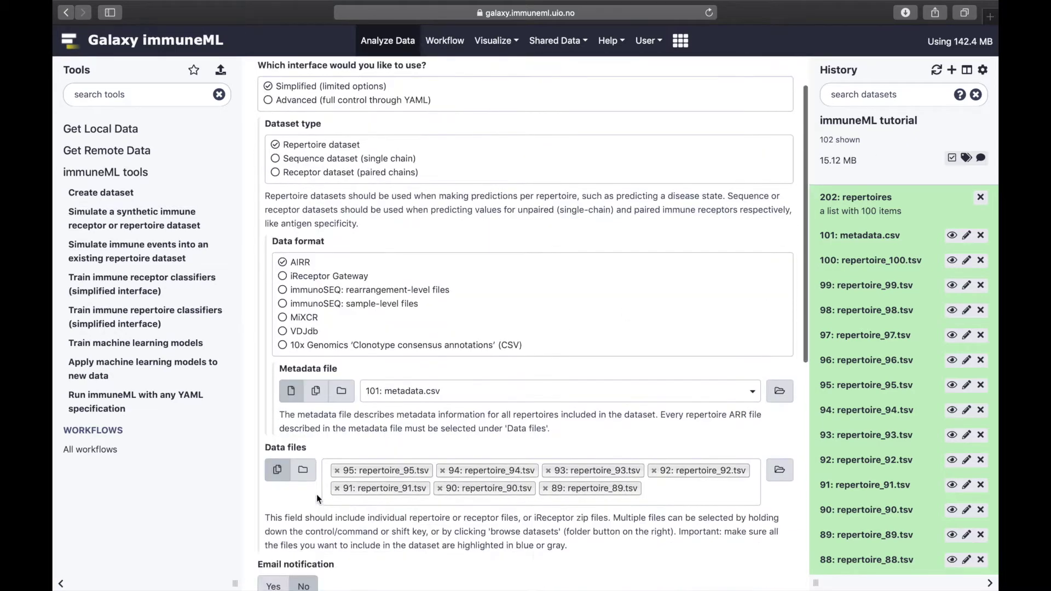
# Run Create dataset with collection 202: repertoires as data files and view its summary
pyautogui.click(302, 469)
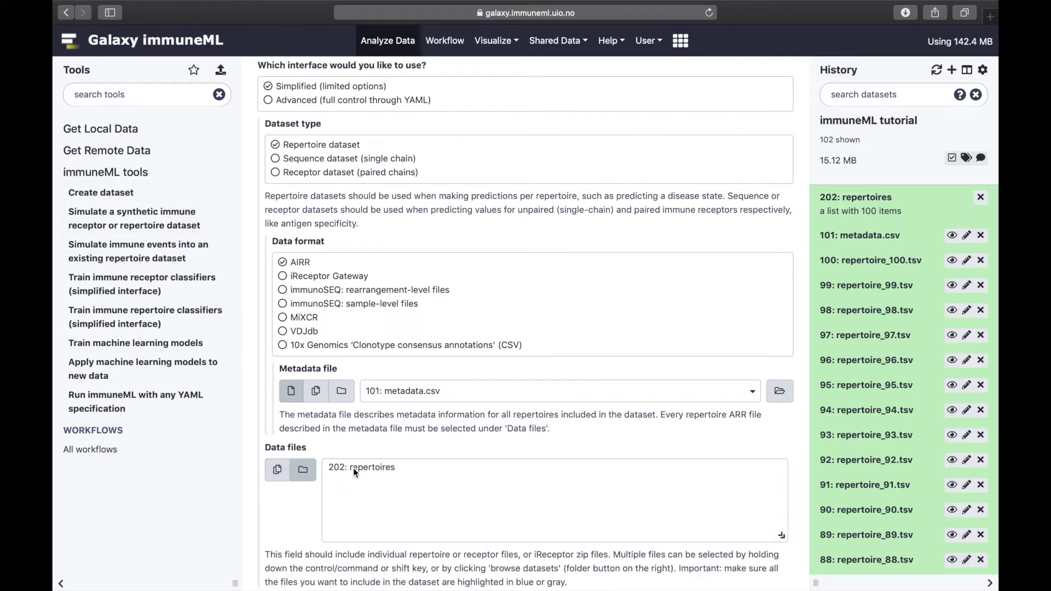
pyautogui.click(354, 468)
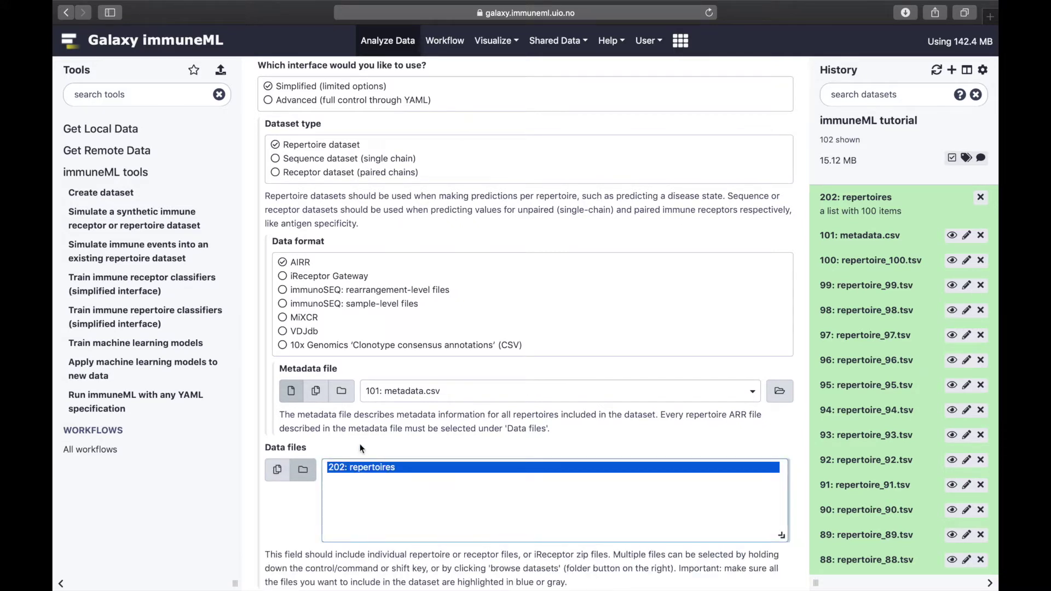
pyautogui.scroll(-3, 360, 449)
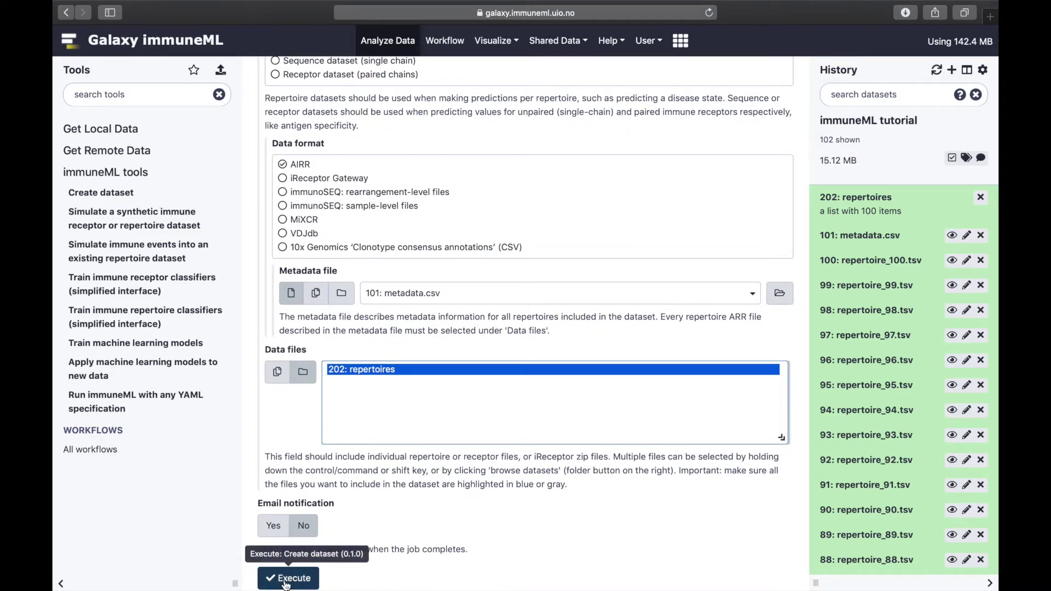
pyautogui.click(288, 578)
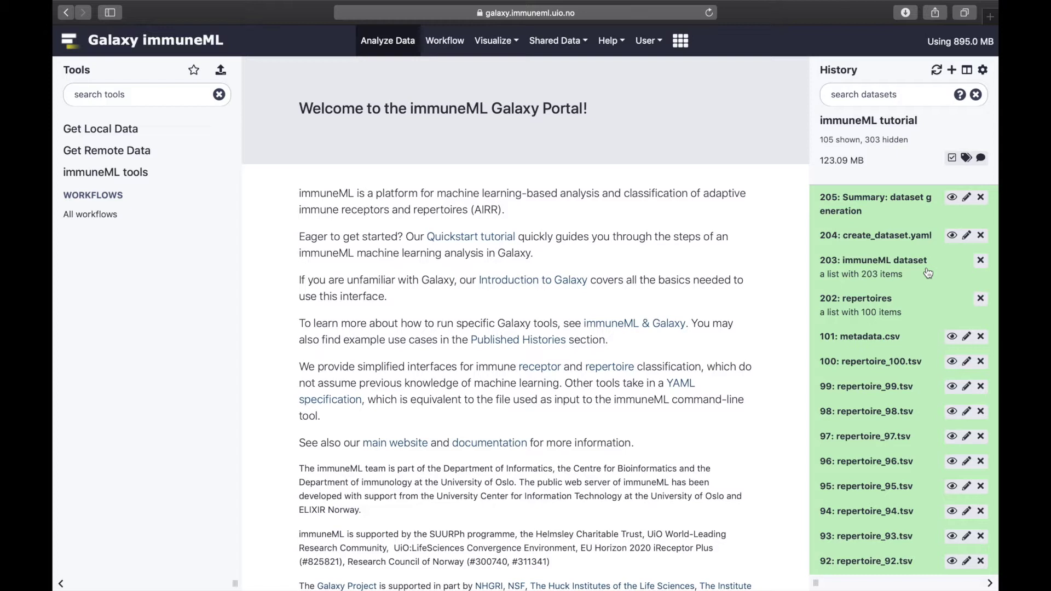
pyautogui.click(951, 197)
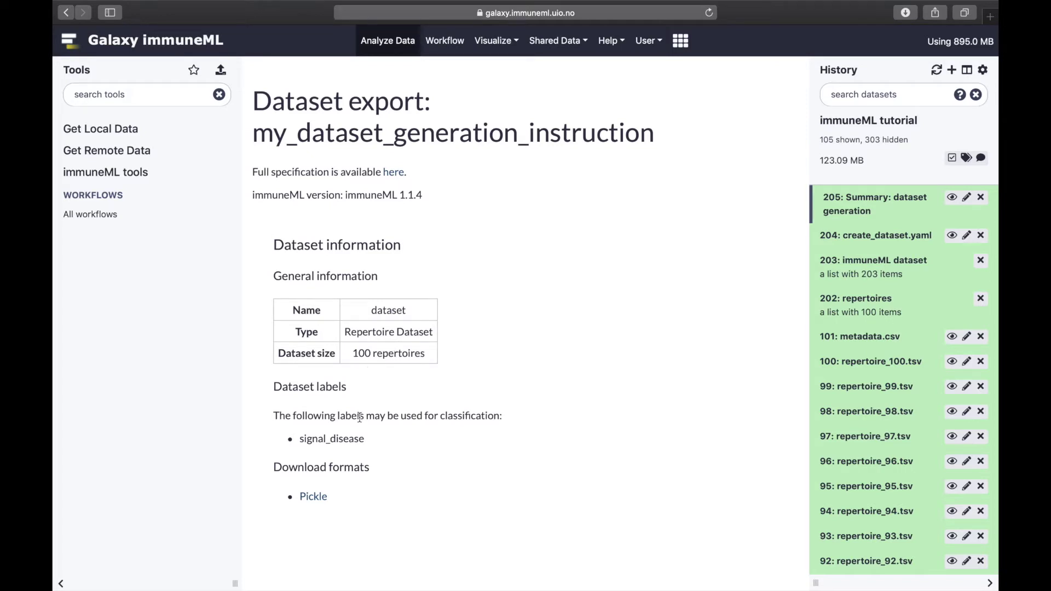
# Select the signal_disease label shown in the dataset generation summary
pyautogui.doubleClick(346, 439)
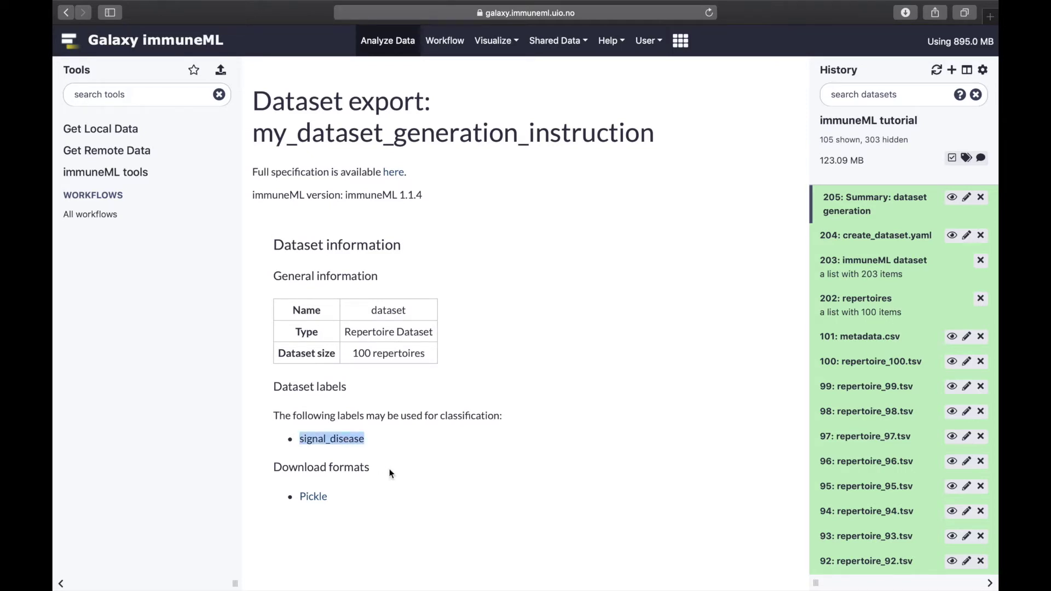
pyautogui.click(430, 452)
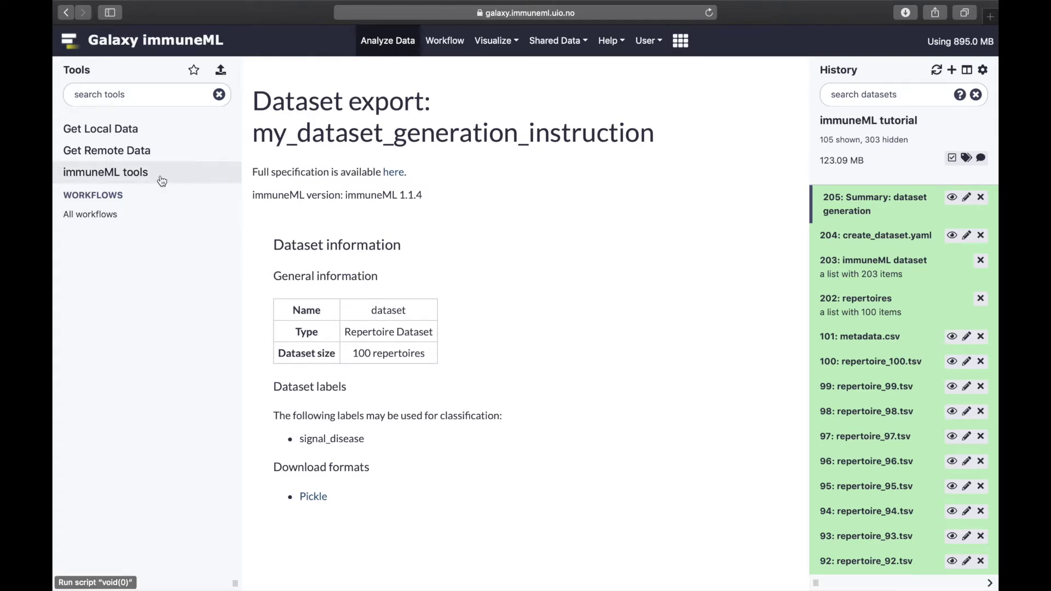
pyautogui.click(105, 172)
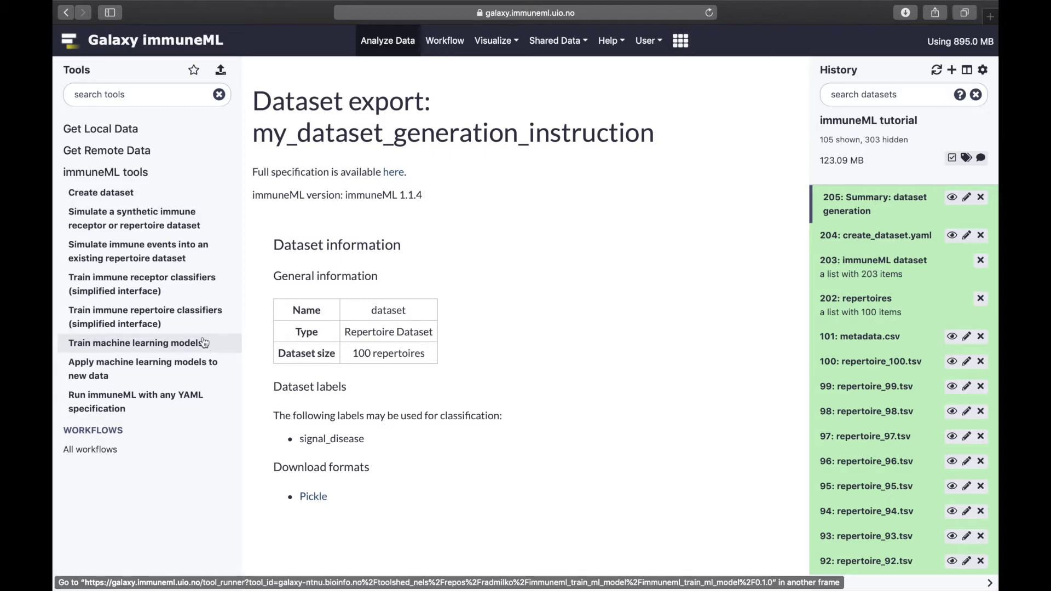
# Set the simplified classifier form to predict signal_disease and add Logistic regression
pyautogui.click(198, 320)
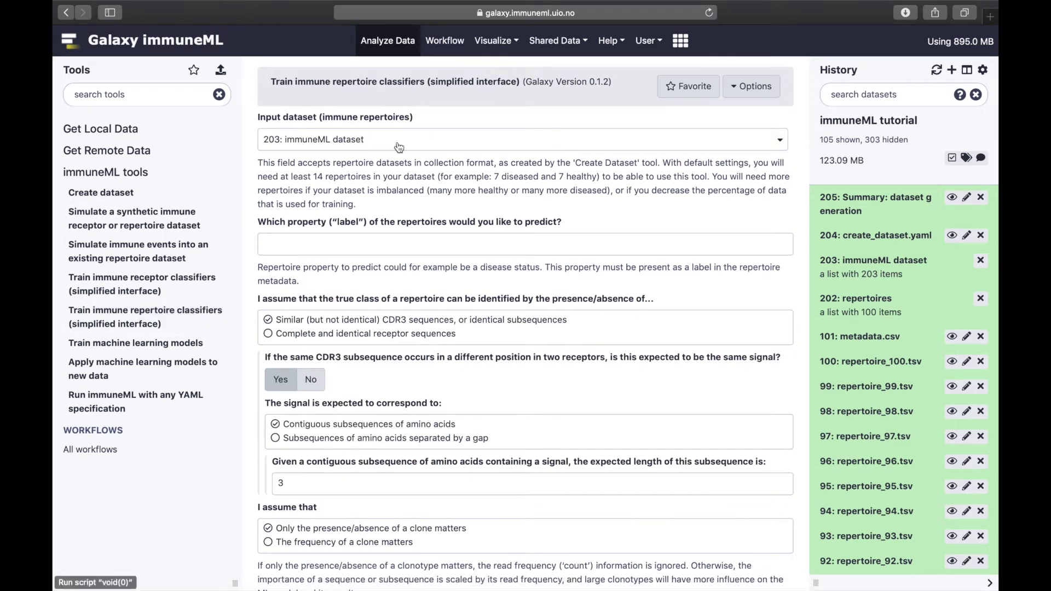
pyautogui.click(372, 244)
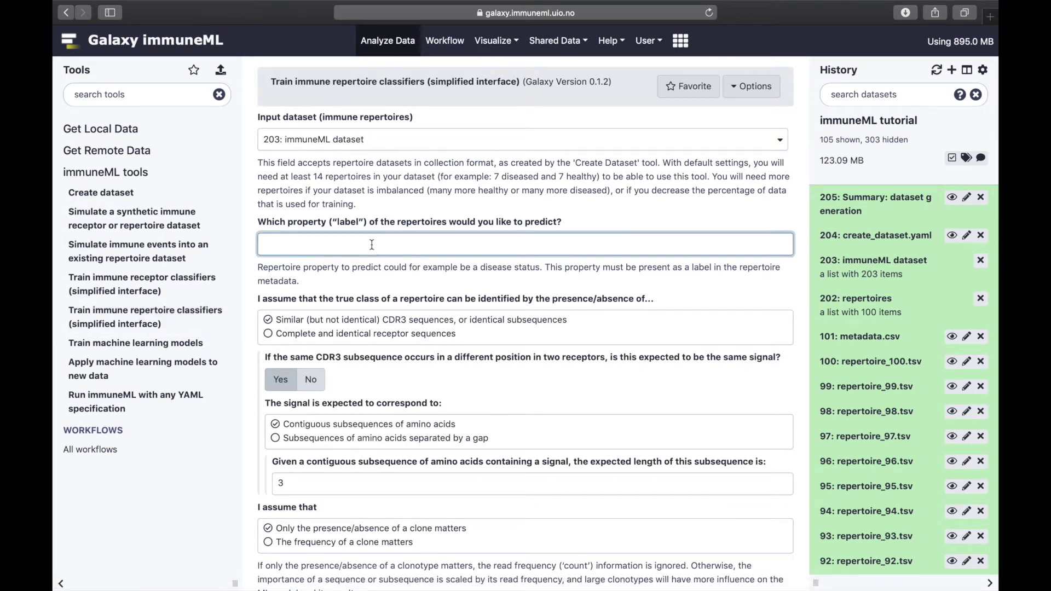
pyautogui.write('signal_disease')
pyautogui.click(361, 286)
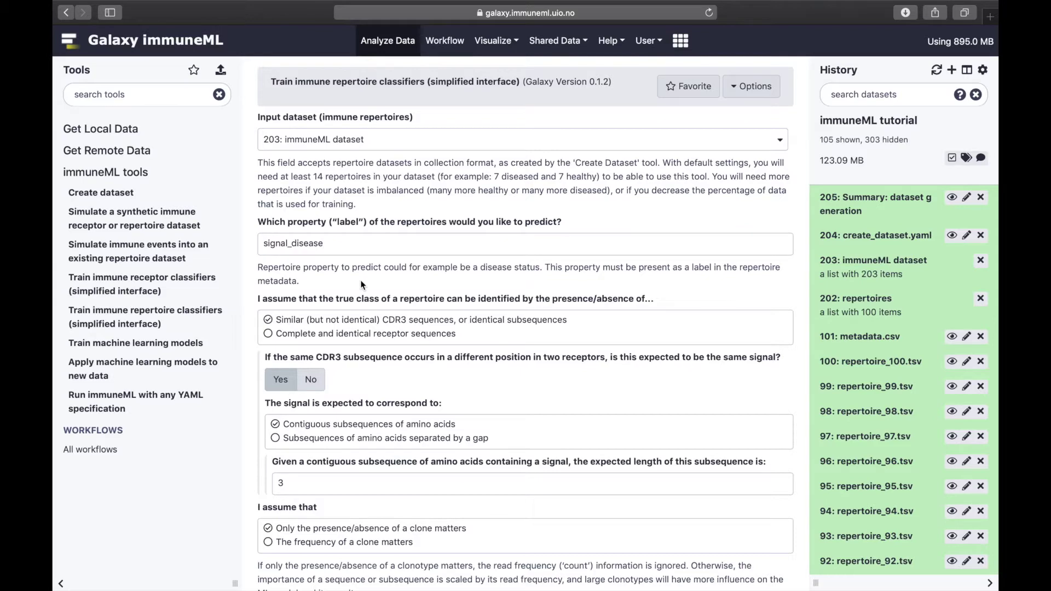
pyautogui.scroll(-1, 360, 281)
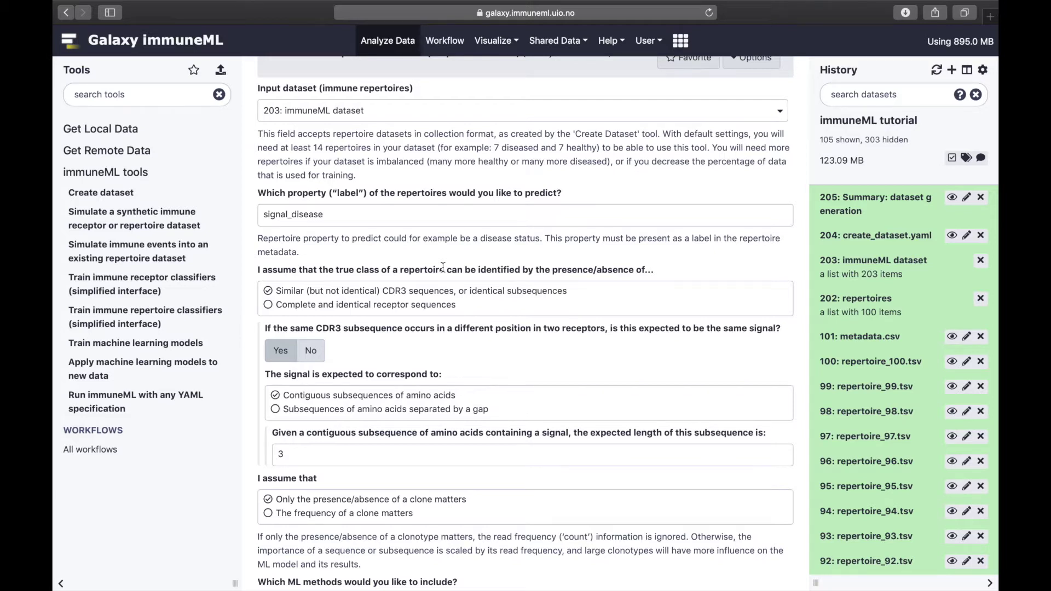
pyautogui.scroll(-5, 442, 266)
pyautogui.scroll(-3, 442, 267)
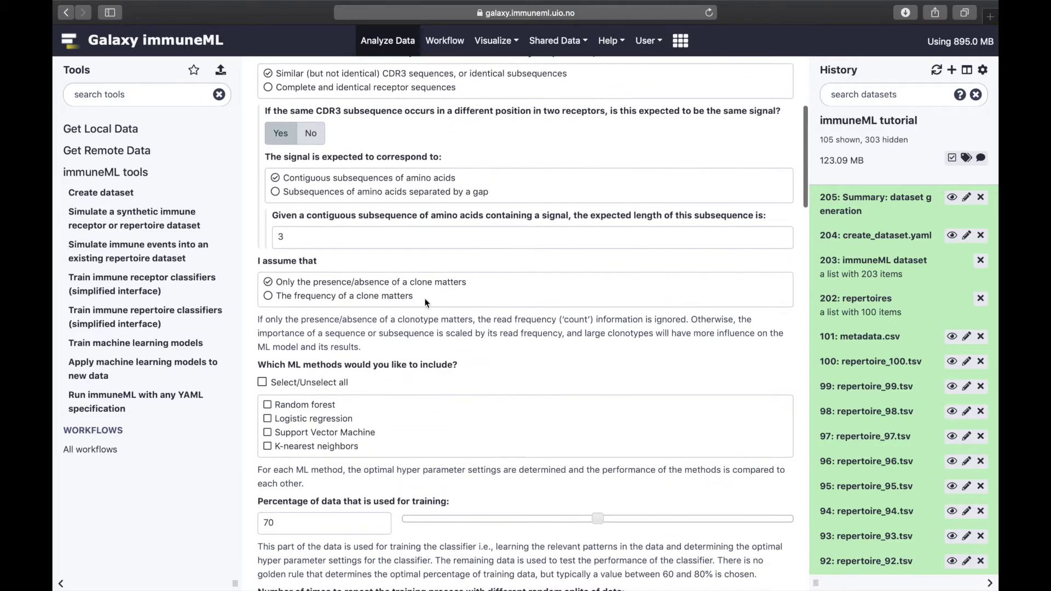
pyautogui.click(308, 421)
pyautogui.scroll(-3, 415, 402)
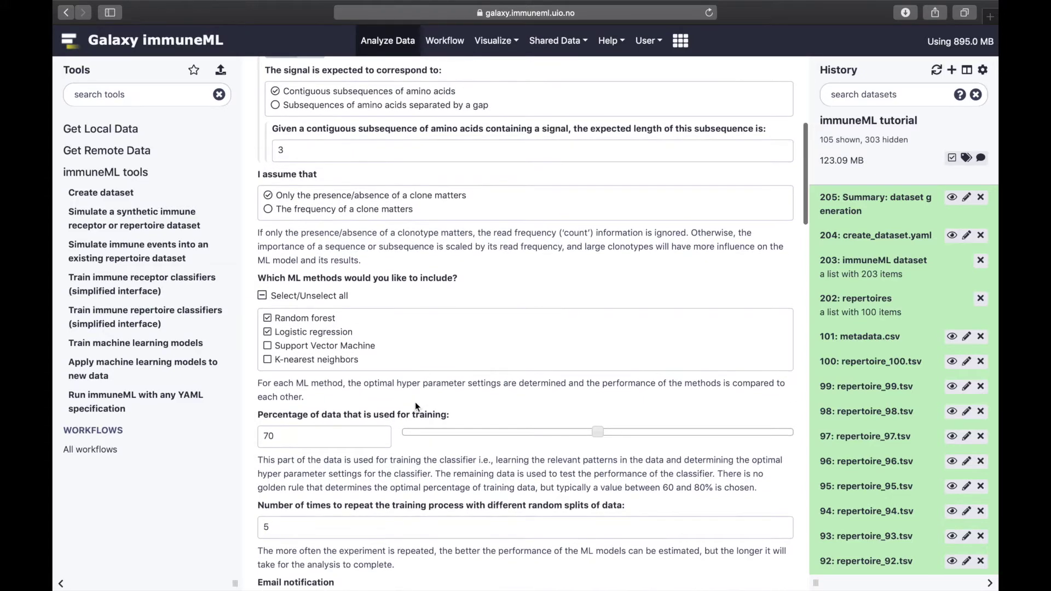
pyautogui.scroll(-2, 415, 402)
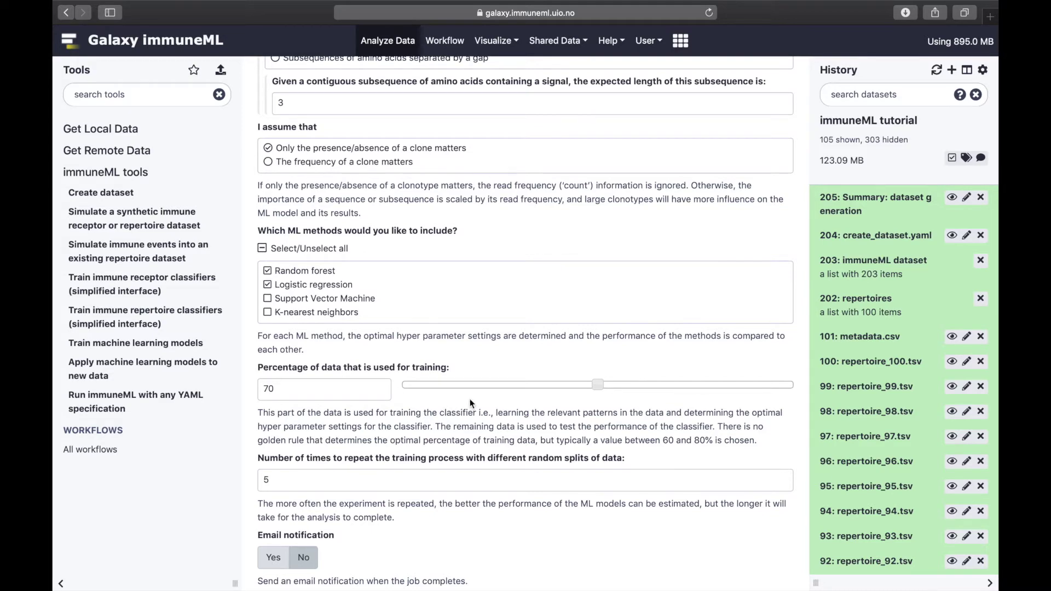
pyautogui.scroll(-3, 470, 398)
pyautogui.scroll(-4, 470, 398)
pyautogui.scroll(-3, 470, 398)
pyautogui.scroll(-4, 469, 399)
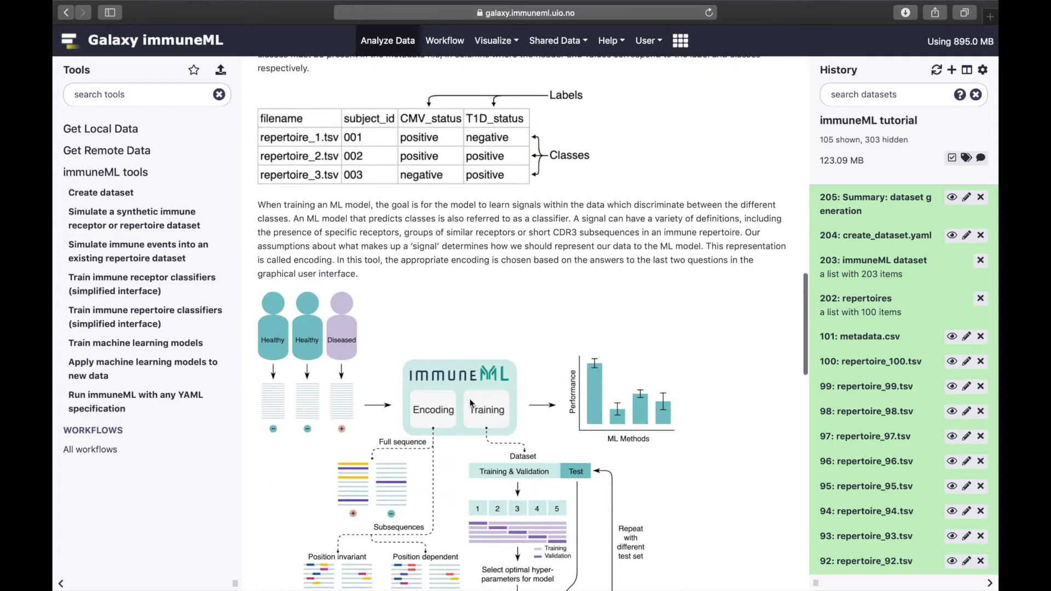
pyautogui.scroll(-3, 470, 399)
pyautogui.scroll(-4, 471, 399)
pyautogui.scroll(-3, 470, 399)
pyautogui.scroll(-5, 471, 399)
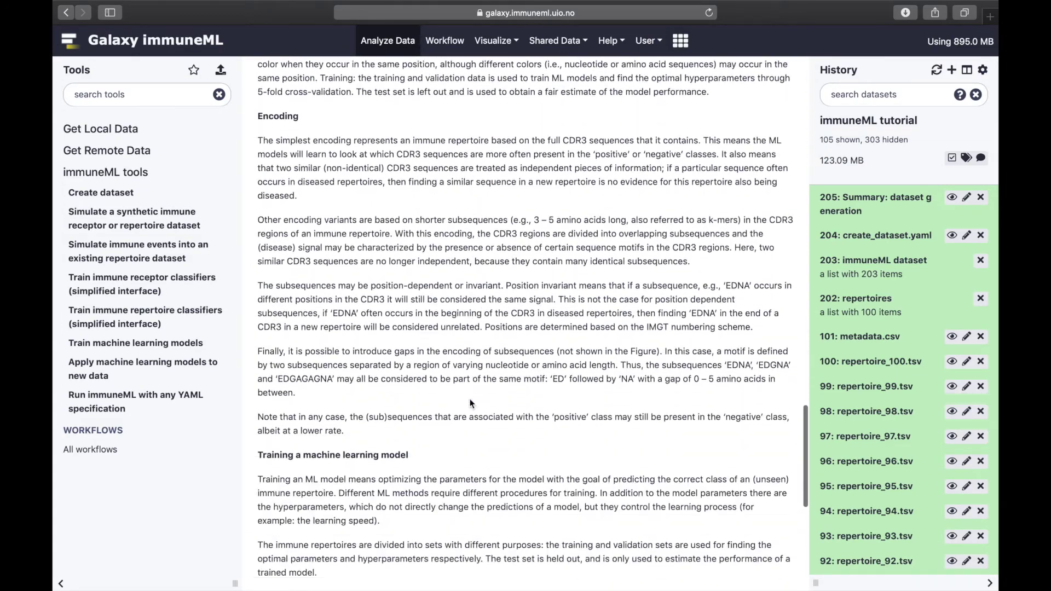
pyautogui.scroll(-3, 469, 399)
pyautogui.scroll(-2, 470, 398)
pyautogui.scroll(10, 471, 399)
pyautogui.scroll(5, 470, 398)
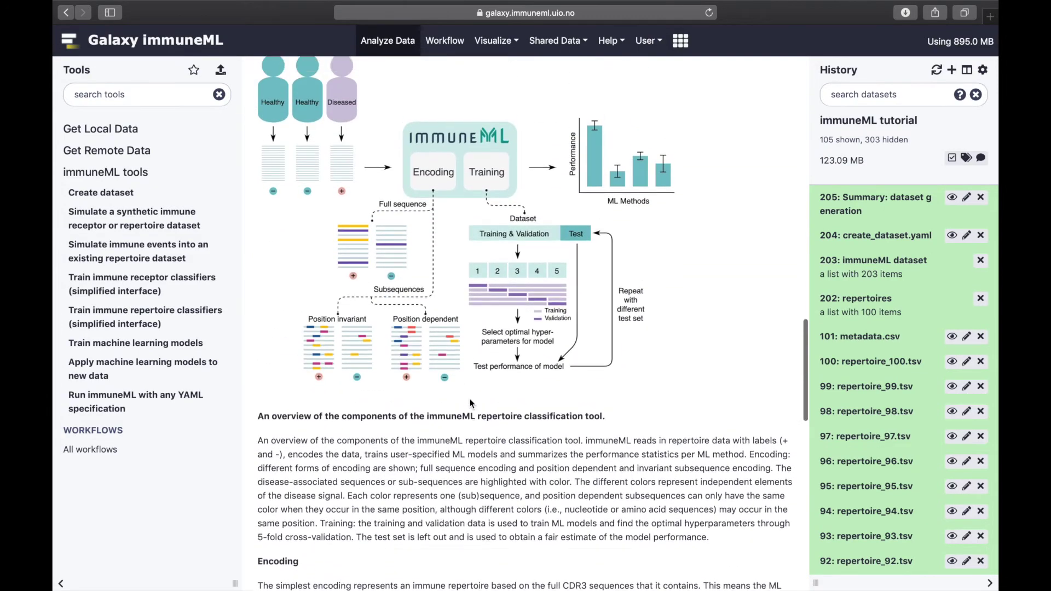
pyautogui.scroll(3, 470, 399)
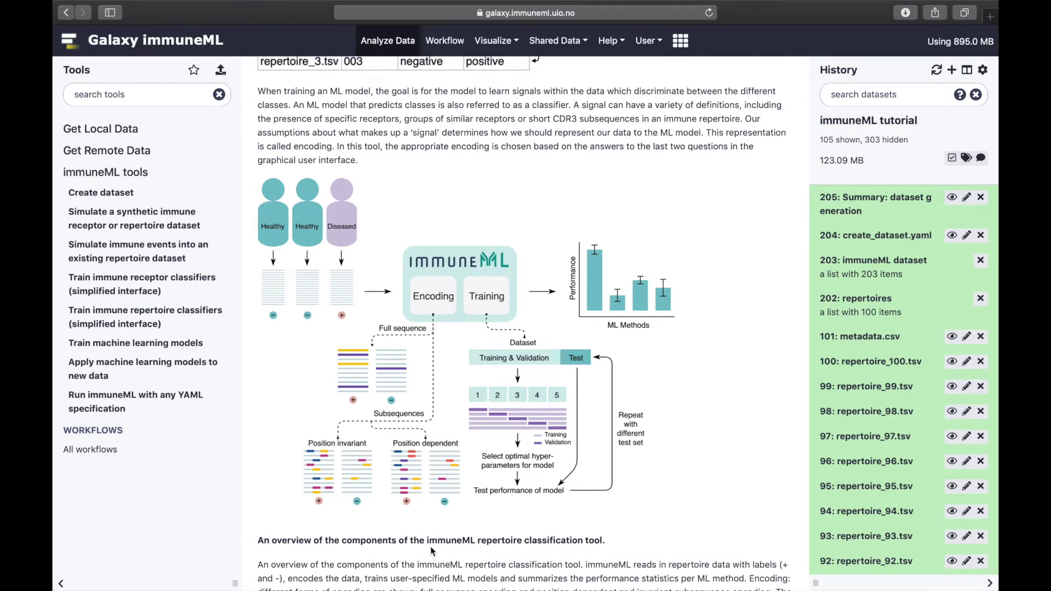
pyautogui.scroll(4, 513, 290)
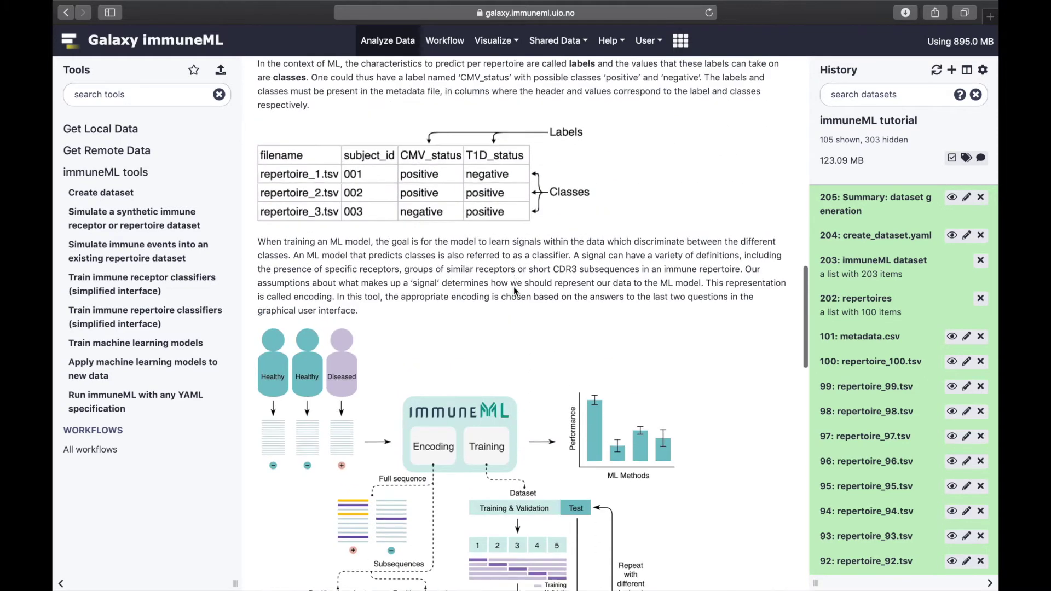
pyautogui.scroll(4, 514, 289)
pyautogui.scroll(4, 513, 290)
pyautogui.scroll(3, 513, 289)
pyautogui.scroll(4, 513, 289)
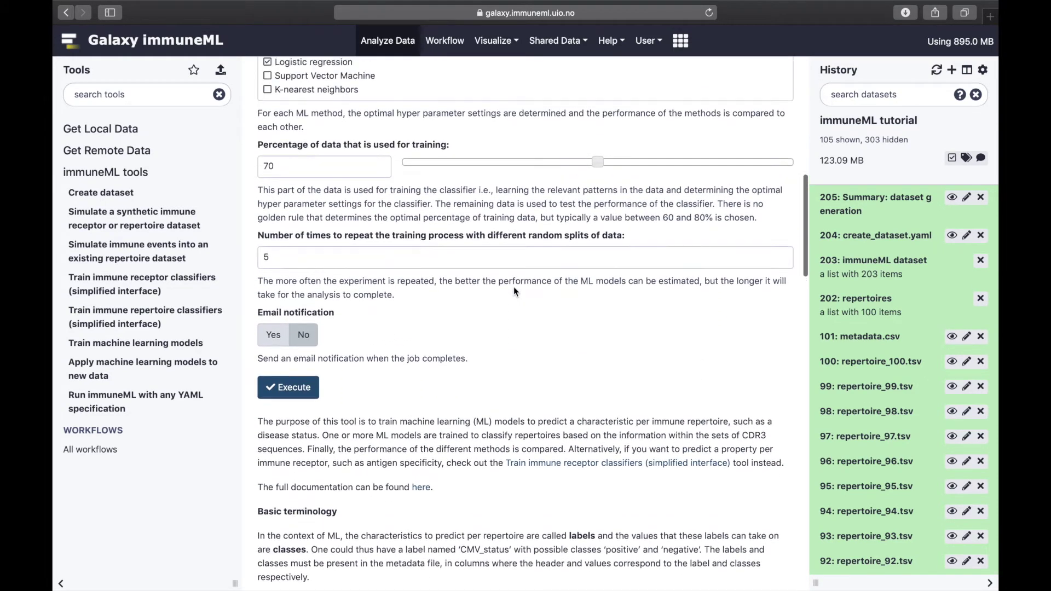
pyautogui.scroll(2, 514, 289)
# Submit the repertoire classifier training job
pyautogui.click(288, 459)
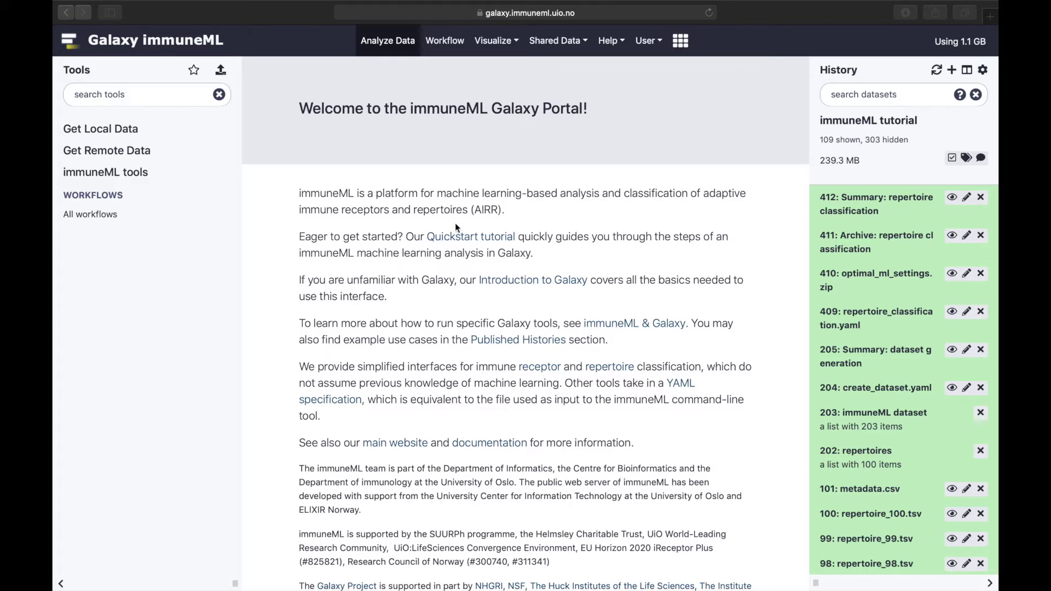
pyautogui.click(106, 172)
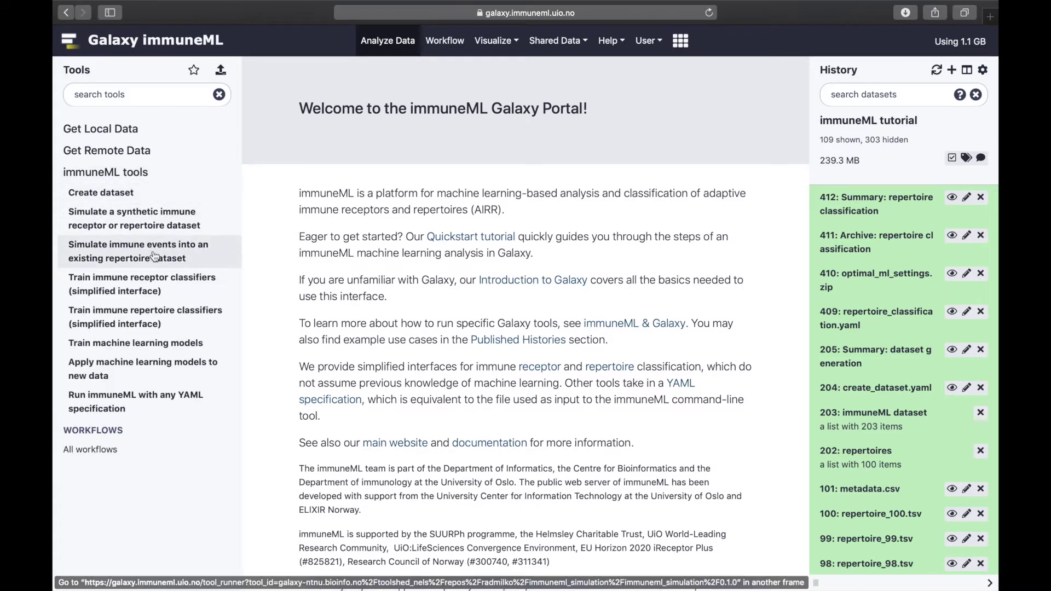
# Open Train machine learning models, then open and close the upload dialog without uploading
pyautogui.click(174, 346)
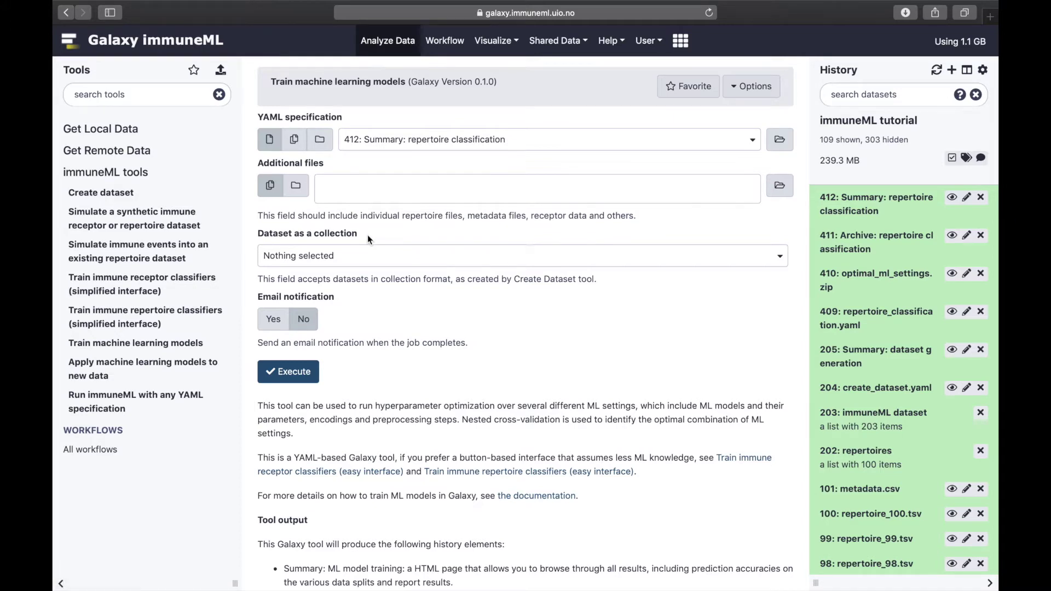
pyautogui.click(101, 129)
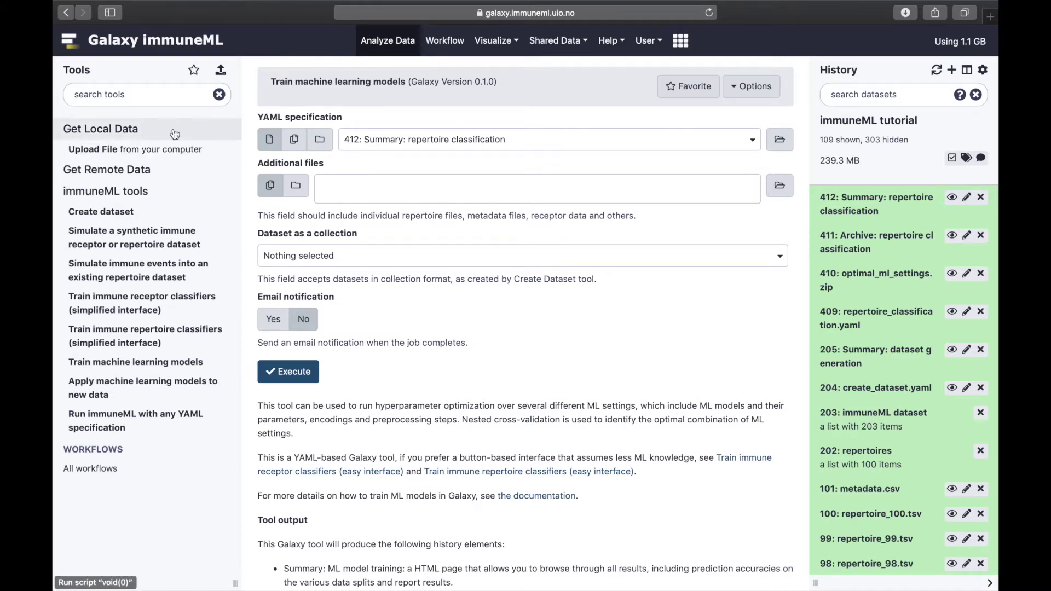
pyautogui.click(135, 148)
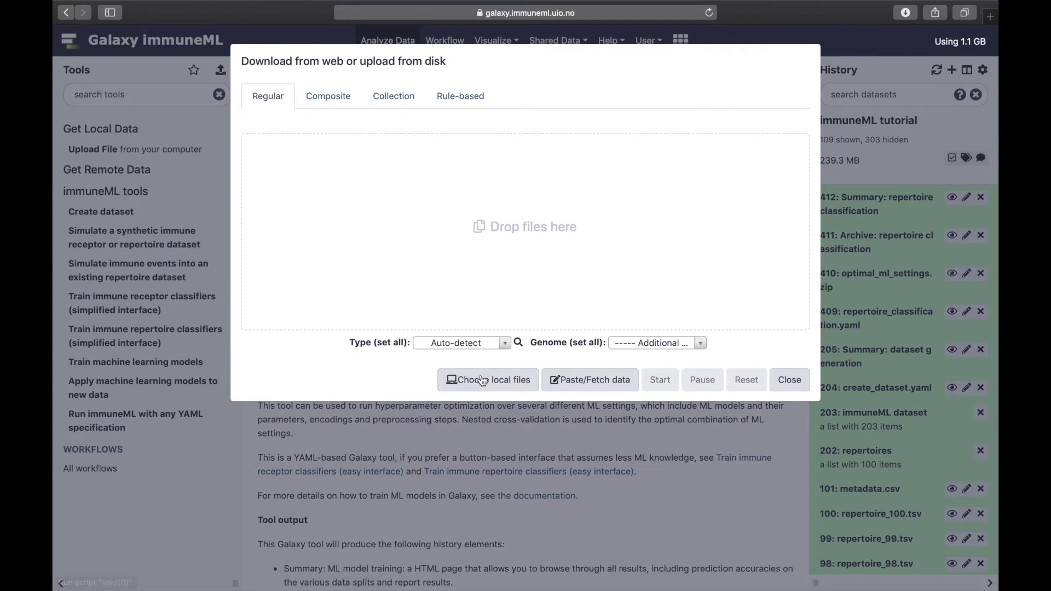
pyautogui.click(488, 380)
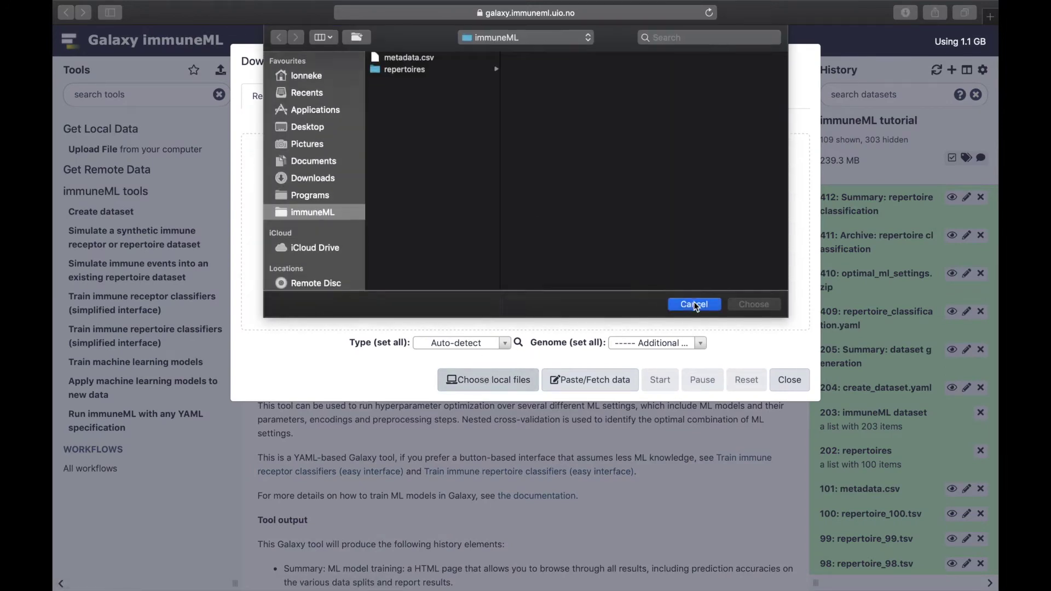
pyautogui.click(694, 304)
pyautogui.click(584, 379)
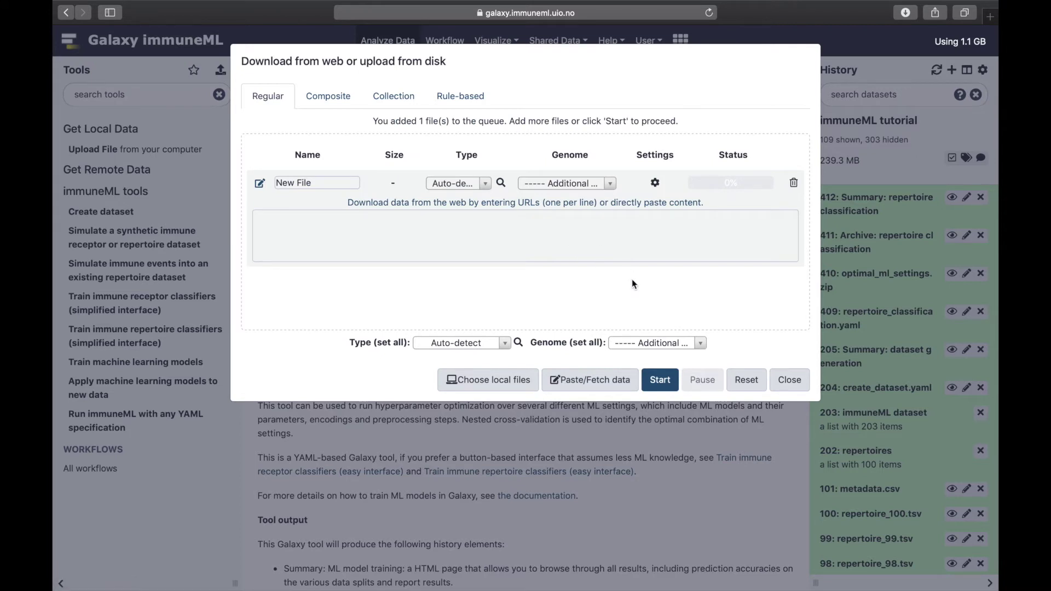
pyautogui.click(790, 380)
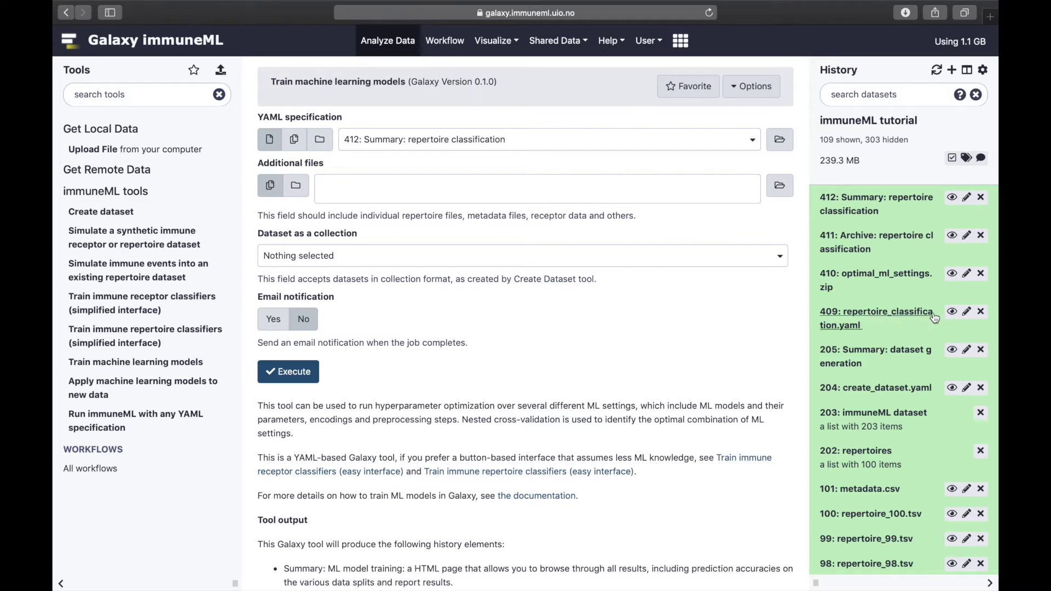
# View repertoire_classification.yaml (item 409) and list its visualization options
pyautogui.click(952, 313)
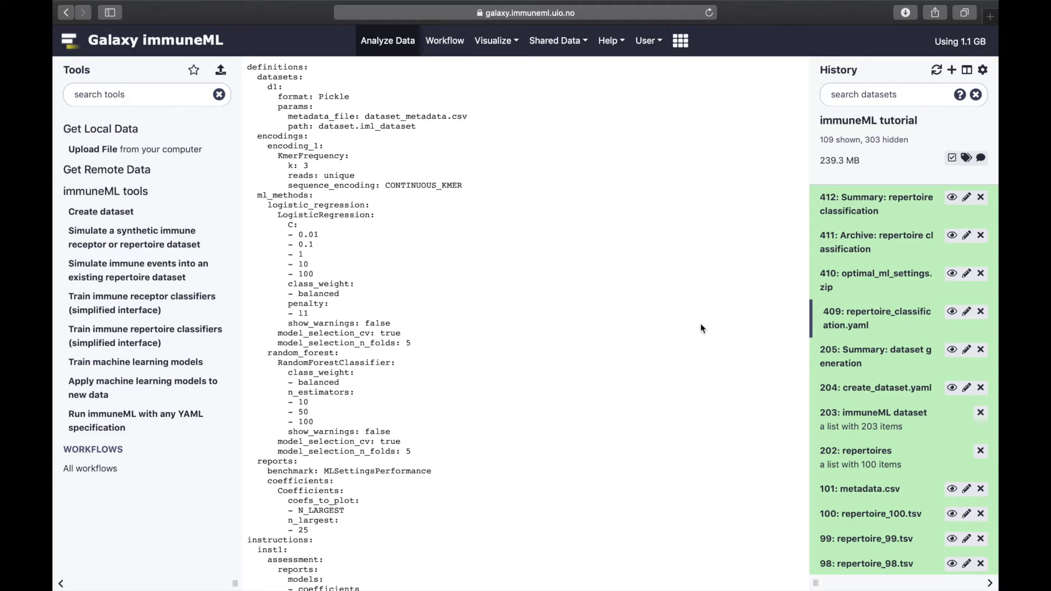
pyautogui.click(903, 332)
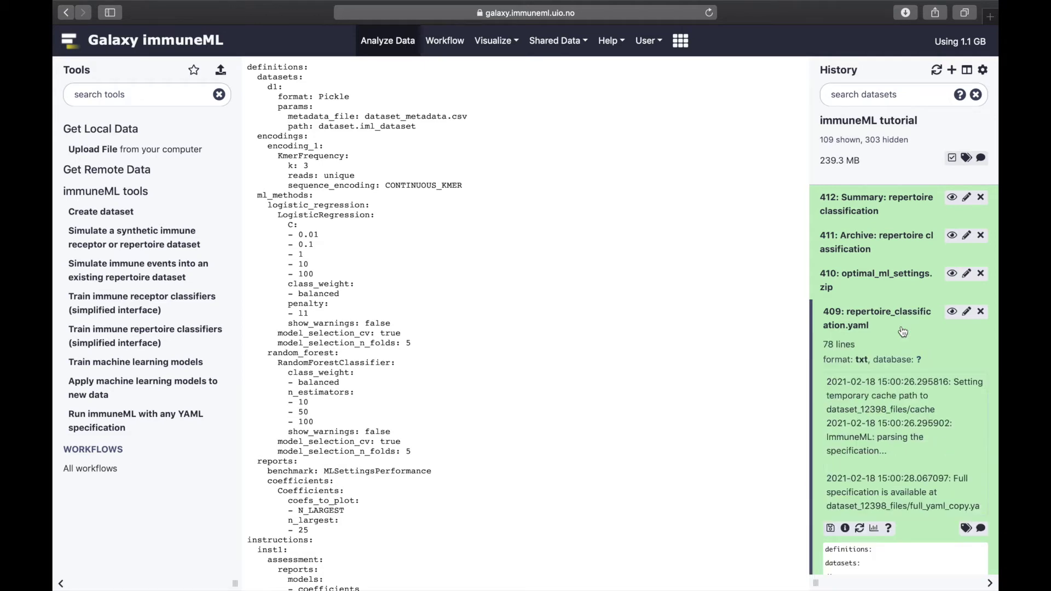
pyautogui.scroll(-1, 903, 332)
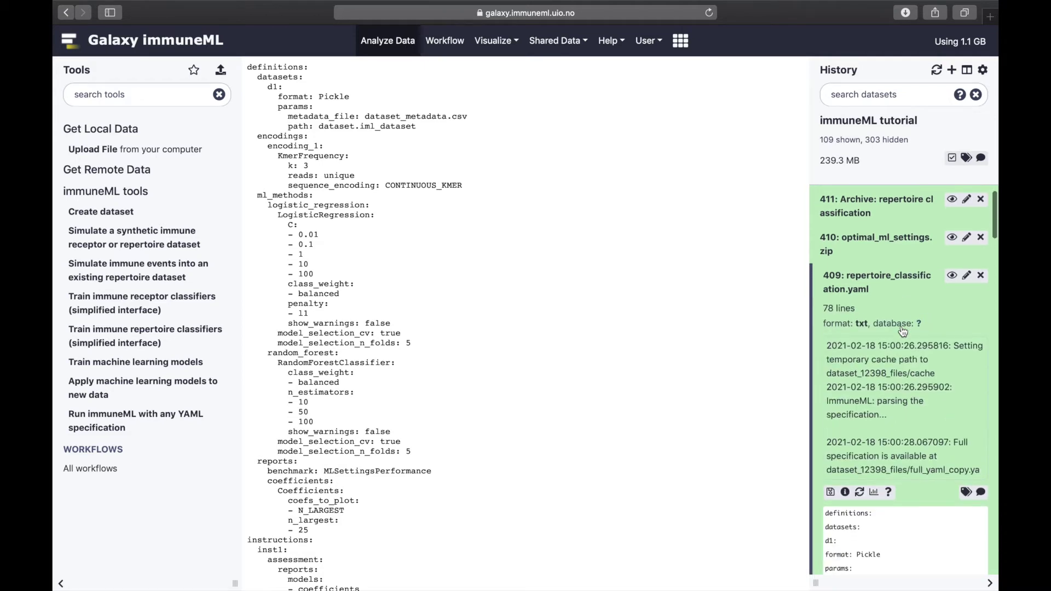
pyautogui.click(874, 492)
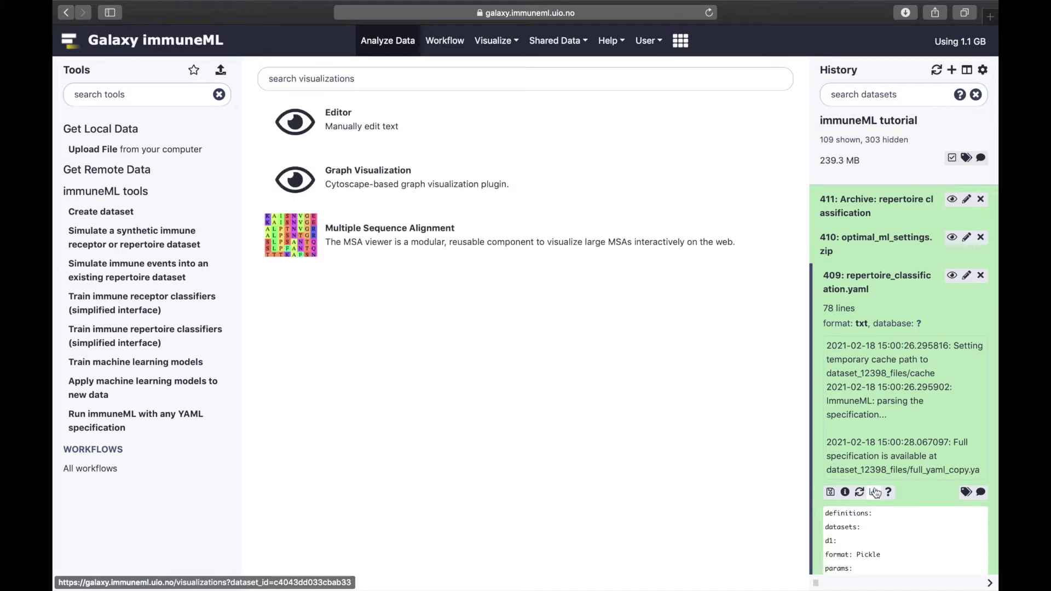
# Add encoding_2 to the YAML as a copy of encoding_1, with k set to 4
pyautogui.click(361, 127)
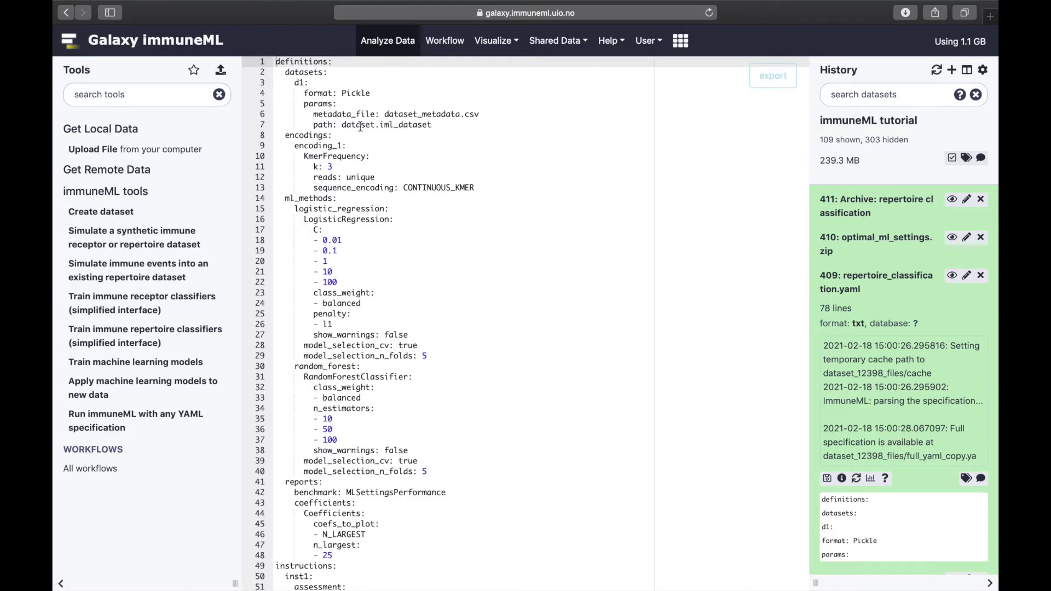
pyautogui.moveTo(477, 188); pyautogui.dragTo(276, 145)
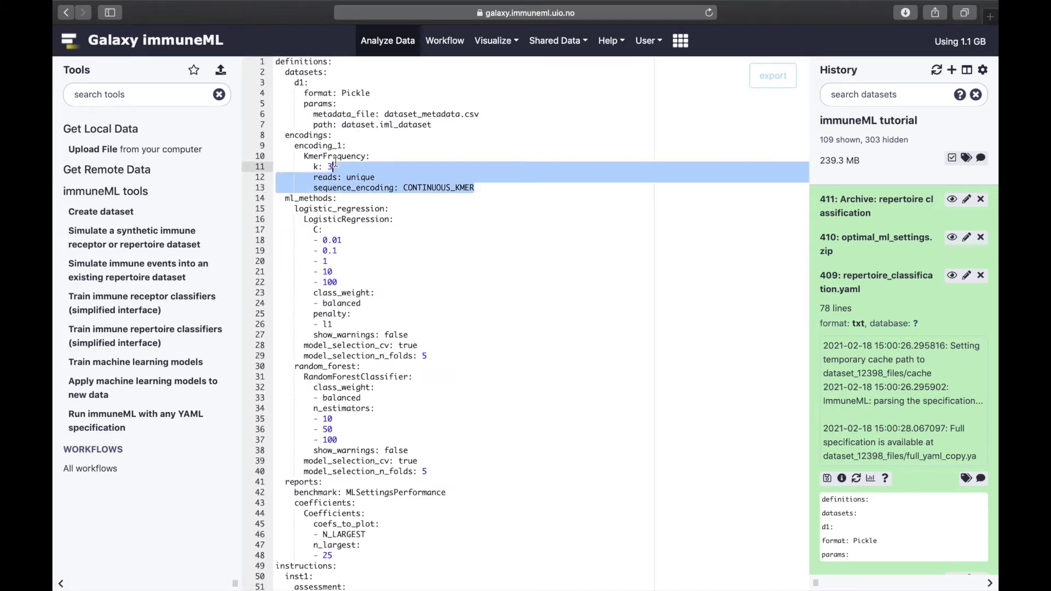
pyautogui.click(477, 188)
pyautogui.press('Return')
pyautogui.write('encoding_1:       KmerFrequency:         k: 3         reads: unique         sequence_encoding: CONTINUOUS_KMER')
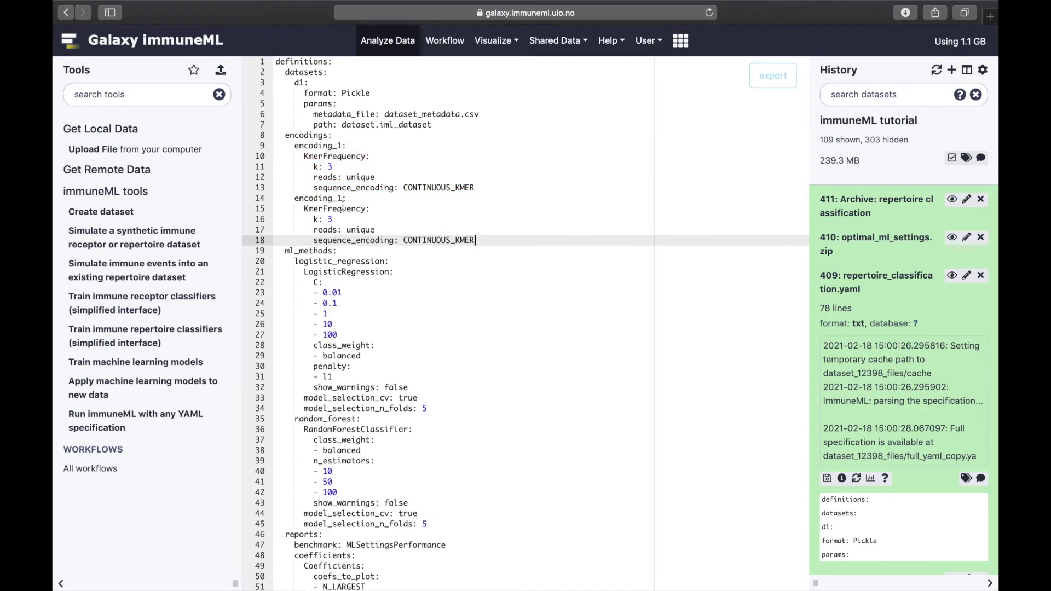
pyautogui.press('BackSpace')
pyautogui.press('BackSpace')
pyautogui.write('2:')
pyautogui.press('Down')
pyautogui.press('Down')
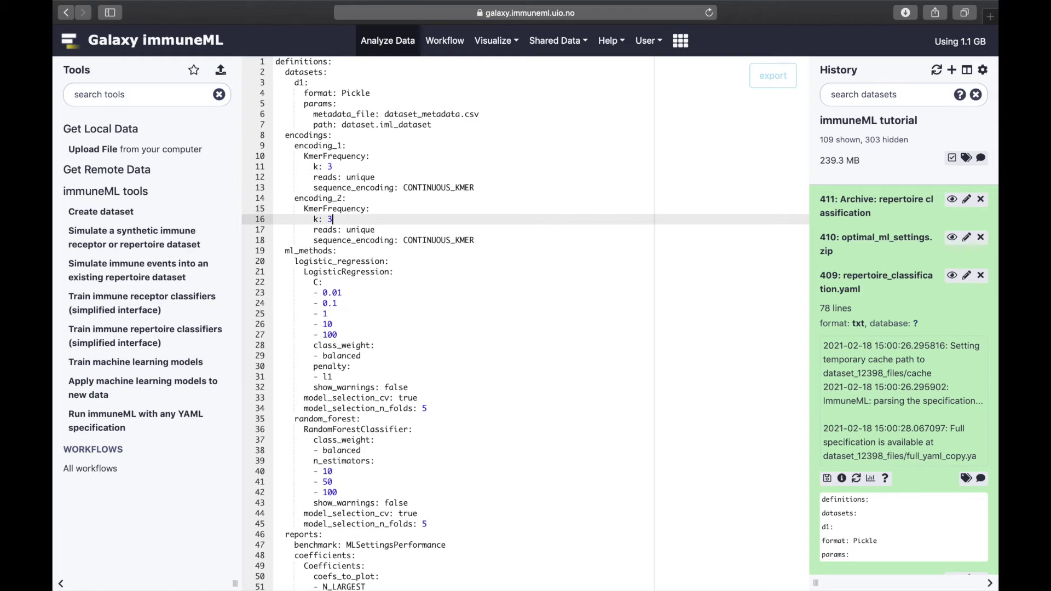
pyautogui.press('BackSpace')
pyautogui.write('4')
pyautogui.scroll(-10, 394, 288)
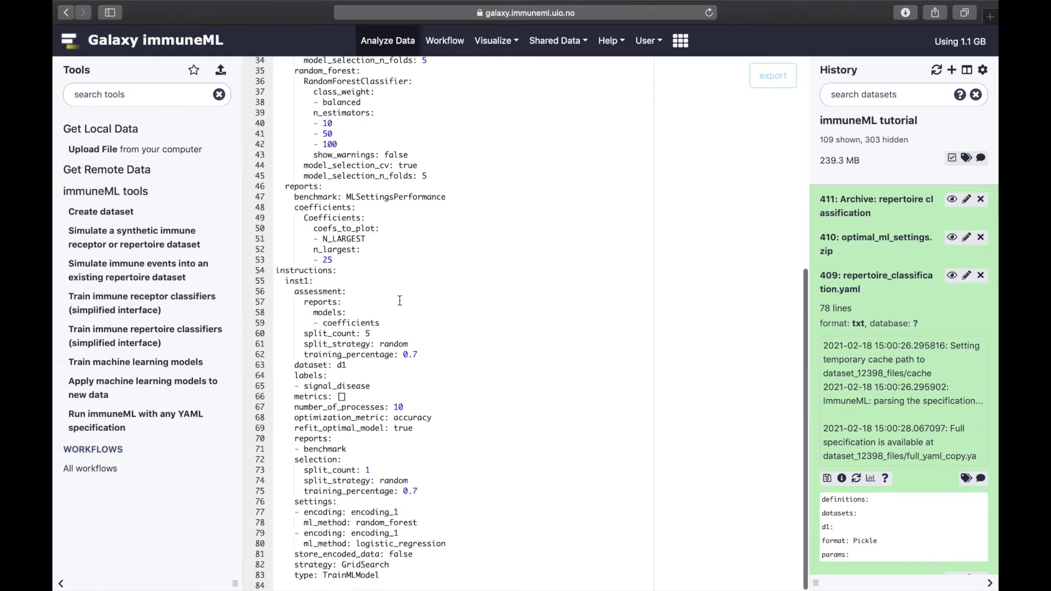
# Duplicate the four settings lines and change the copies to use encoding_2
pyautogui.click(460, 544)
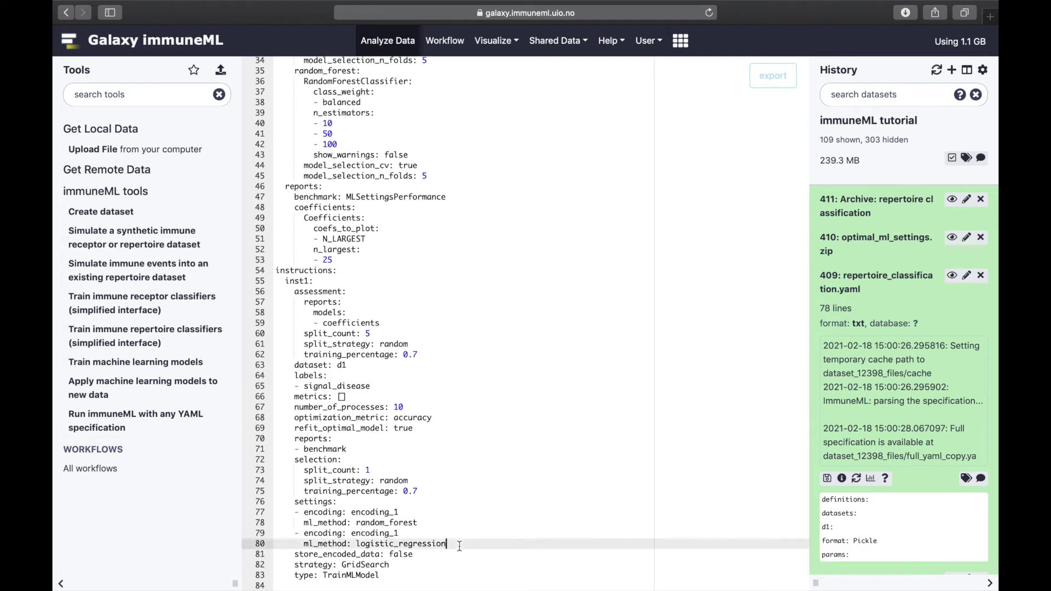
pyautogui.hotkey('shift', 'Up')
pyautogui.hotkey('shift', 'Up')
pyautogui.hotkey('shift', 'Up')
pyautogui.hotkey('shift', 'Home')
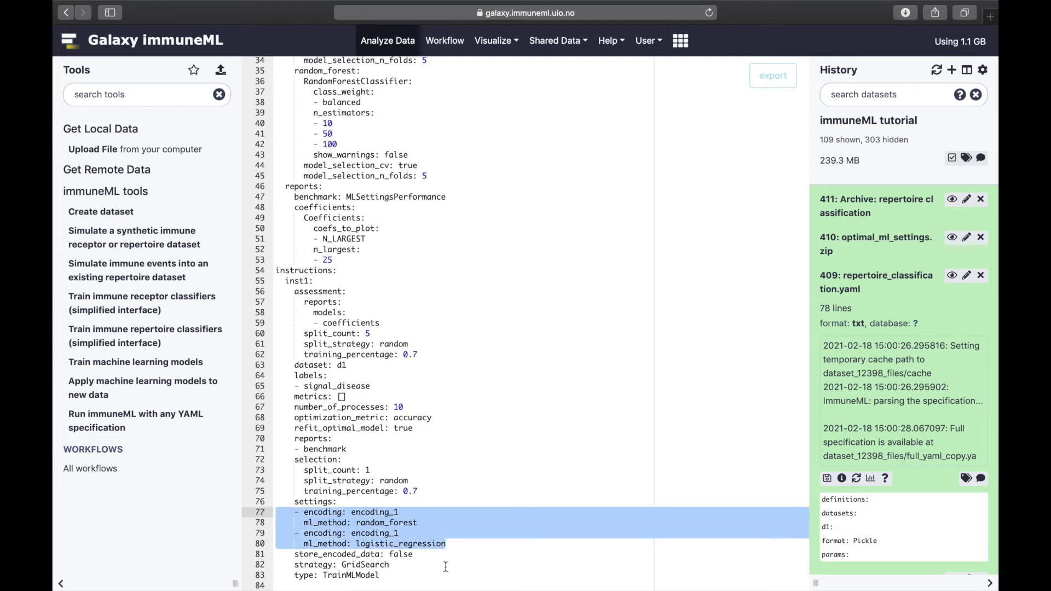
pyautogui.hotkey('ctrl', 'c')
pyautogui.press('Right')
pyautogui.press('Return')
pyautogui.press('Home')
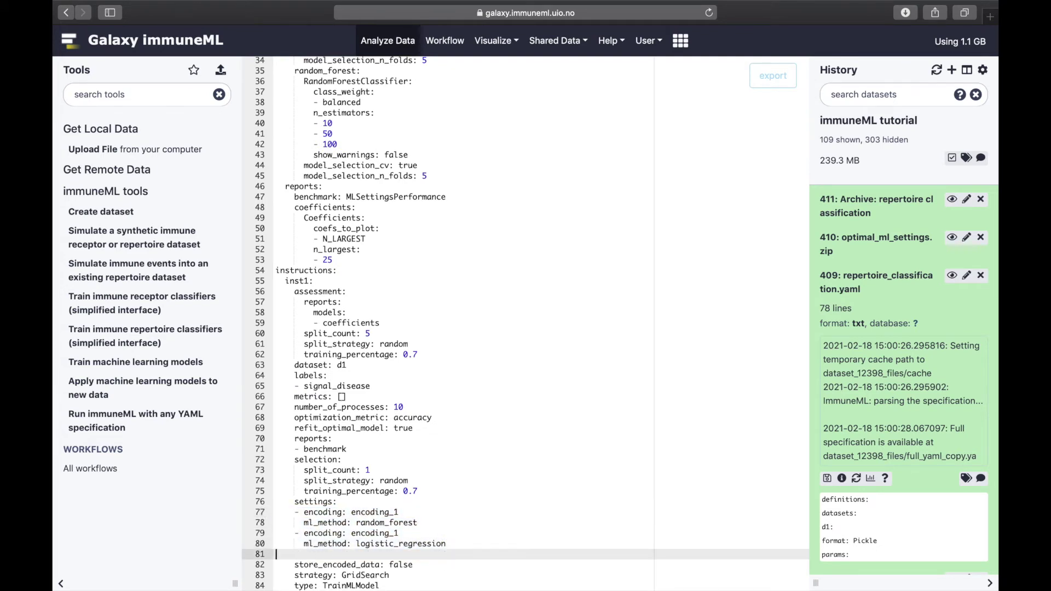
pyautogui.hotkey('ctrl', 'v')
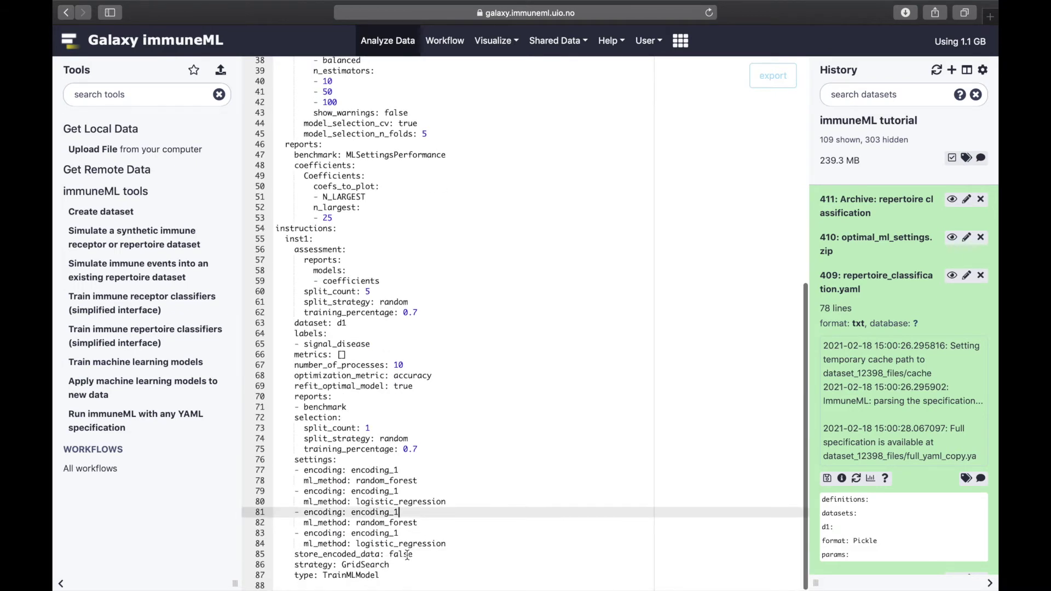
pyautogui.press('BackSpace')
pyautogui.write('2')
pyautogui.press('Down')
pyautogui.press('Down')
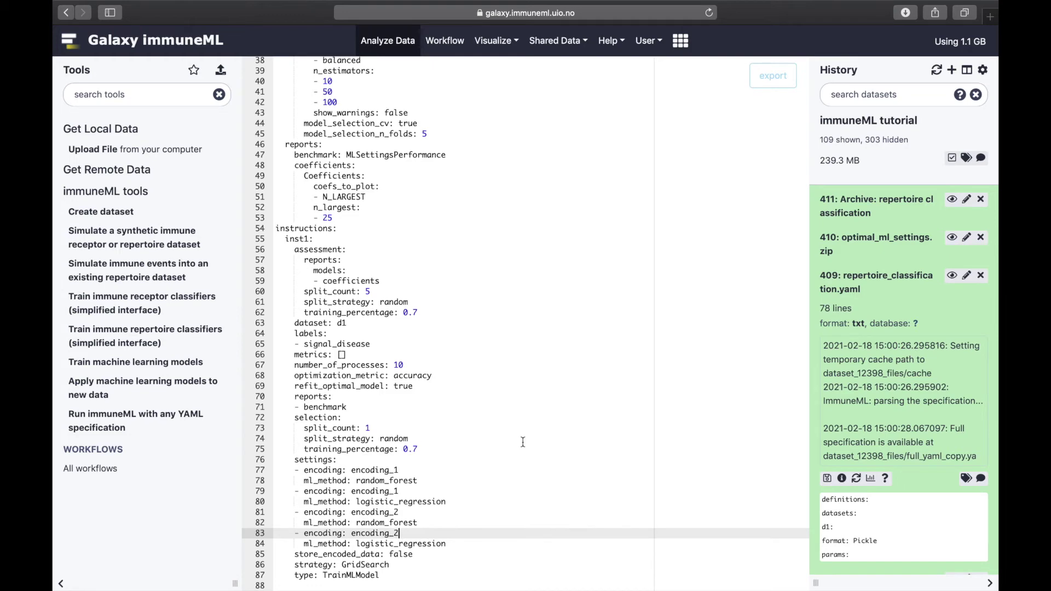
pyautogui.scroll(10, 523, 443)
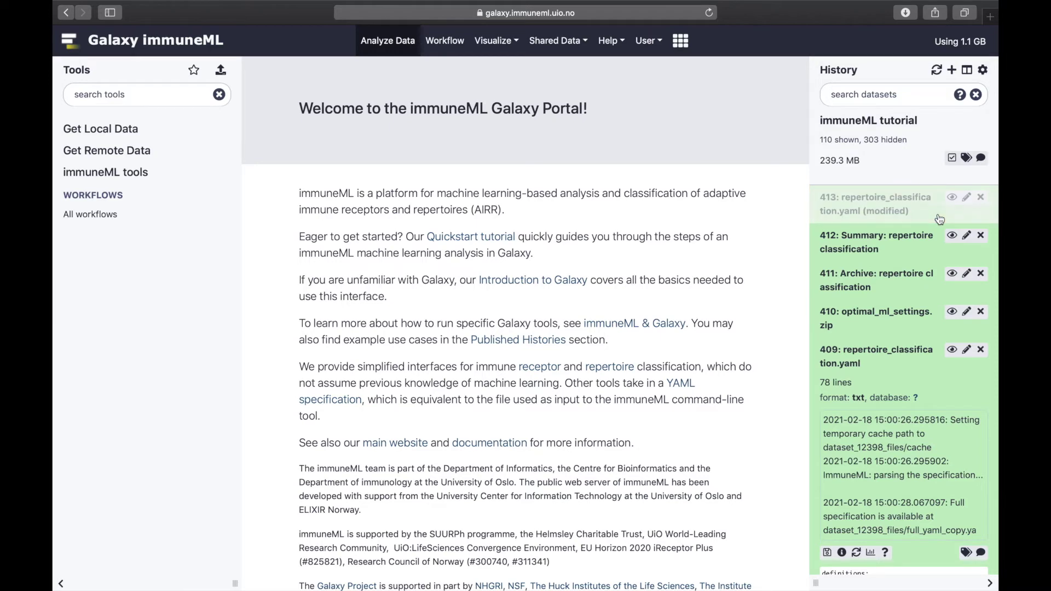
# Display the contents of history item 413, 'repertoire_classification.yaml (modified)'
pyautogui.click(952, 198)
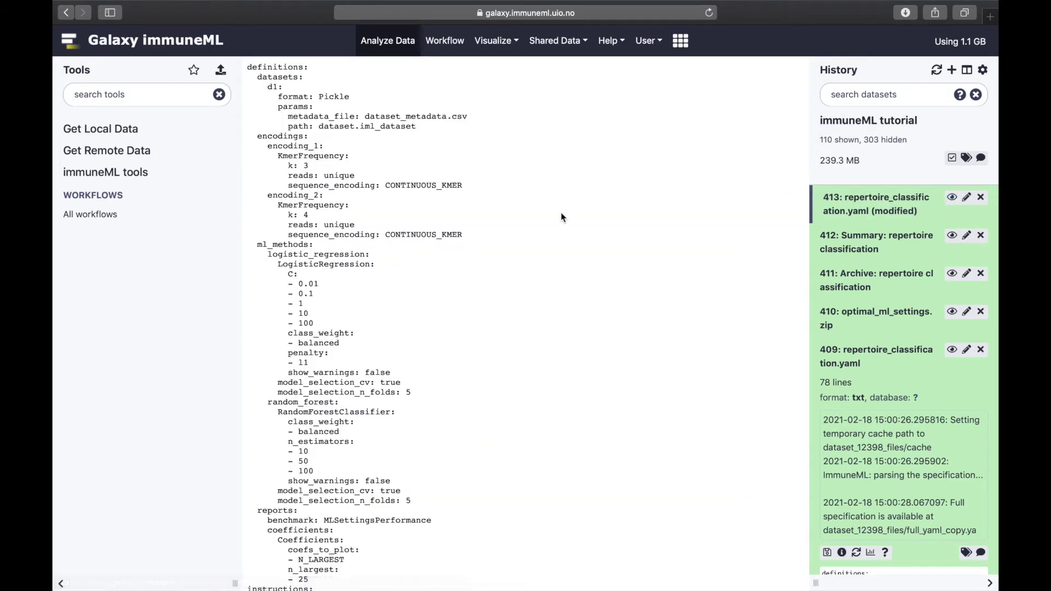
pyautogui.scroll(-5, 562, 216)
pyautogui.scroll(-3, 562, 217)
pyautogui.scroll(3, 562, 217)
pyautogui.scroll(5, 562, 217)
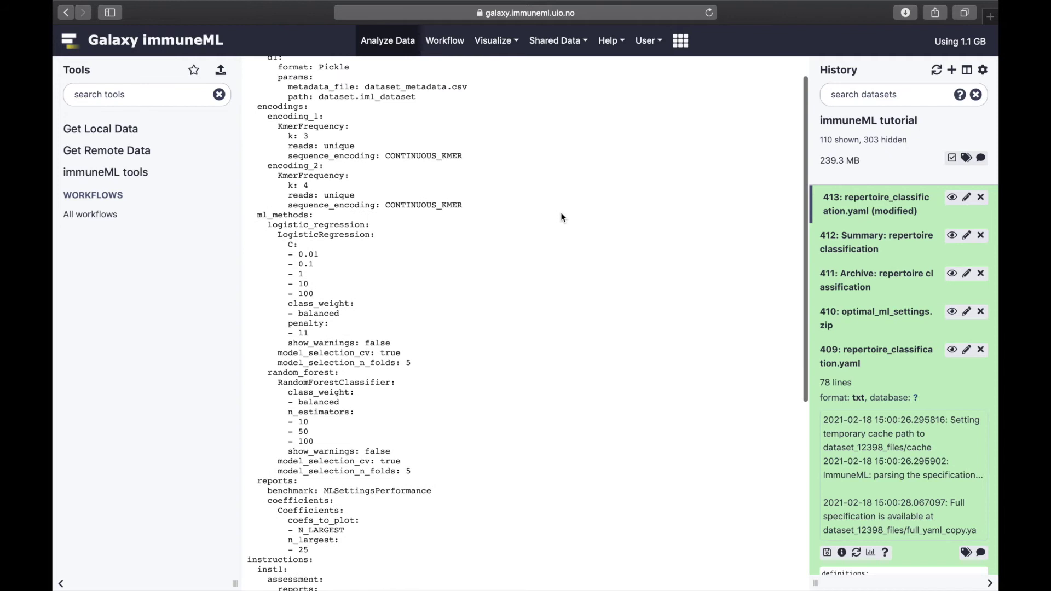
pyautogui.scroll(2, 562, 217)
# Run Train machine learning models with YAML 413 on collection 203: immuneML dataset
pyautogui.click(175, 178)
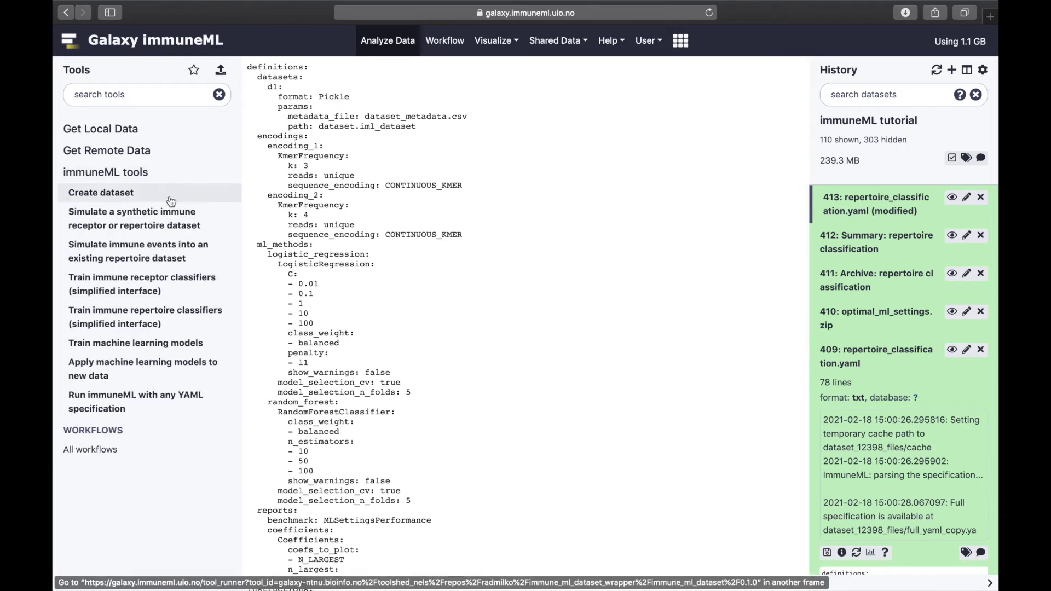
pyautogui.click(144, 344)
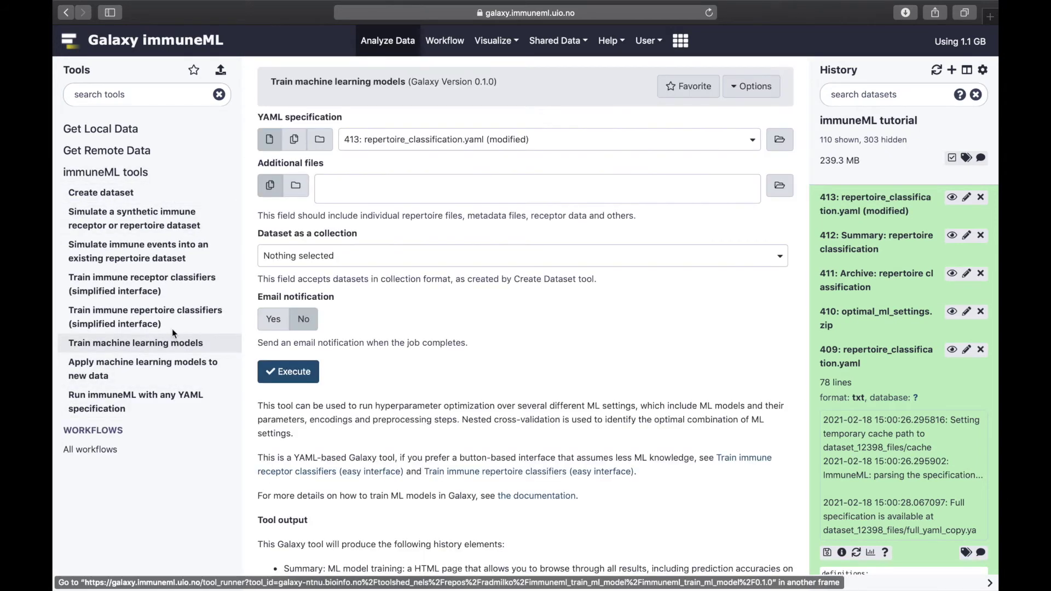
pyautogui.click(469, 139)
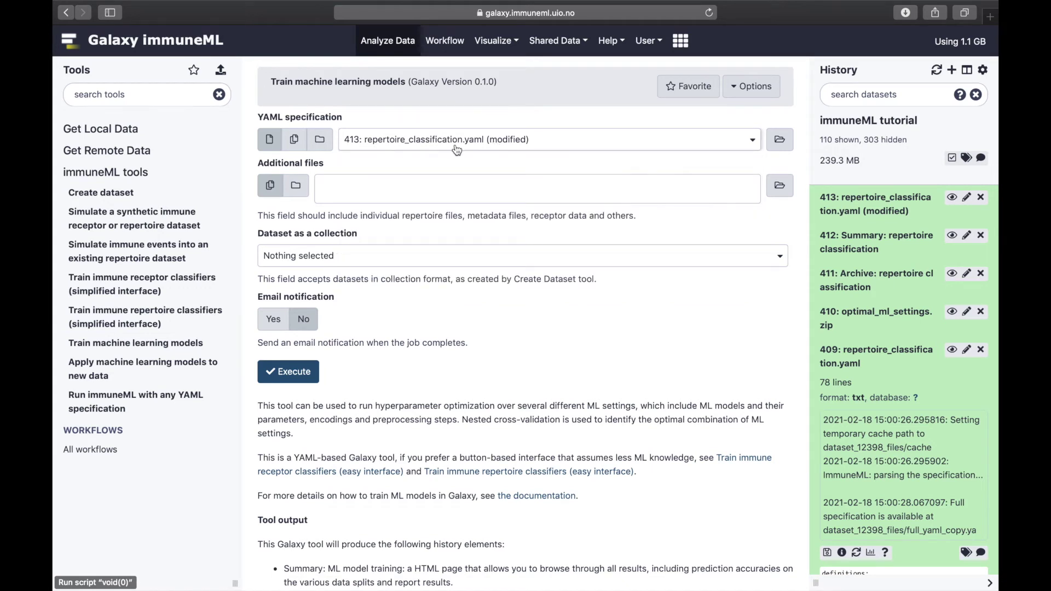
pyautogui.click(416, 256)
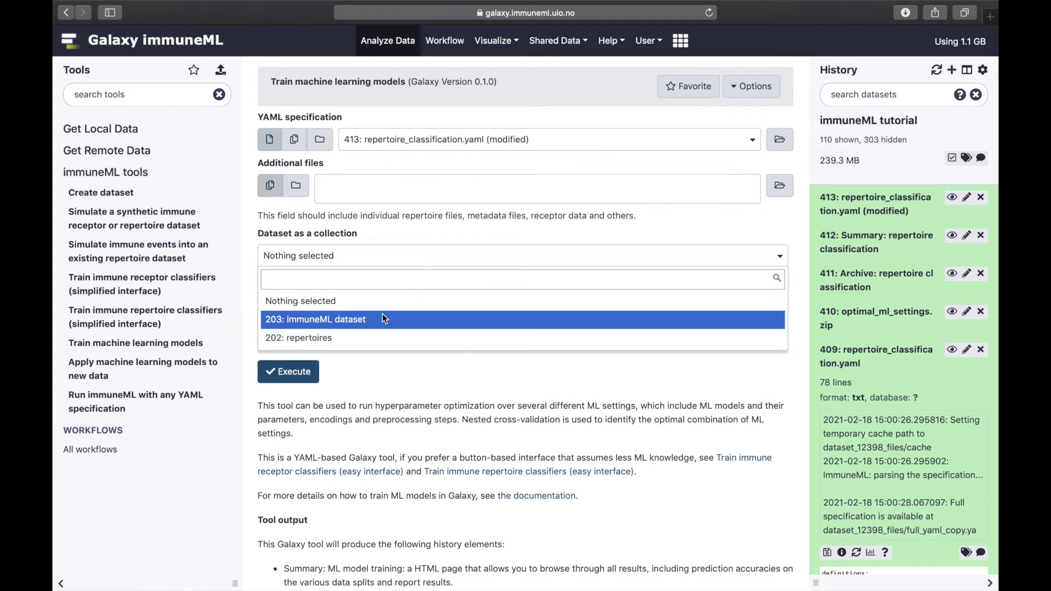
pyautogui.click(382, 319)
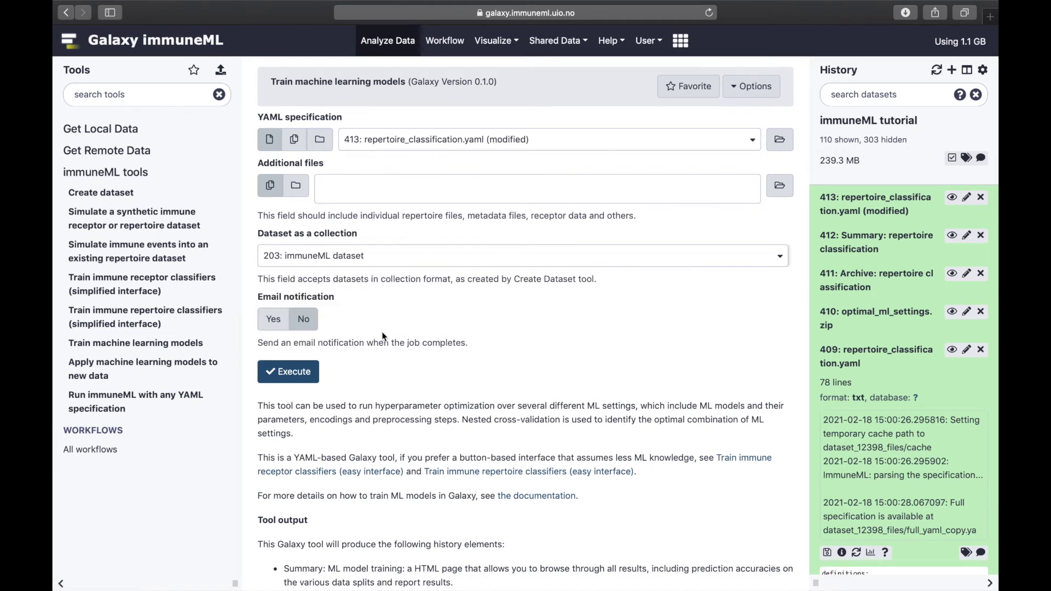
pyautogui.click(291, 374)
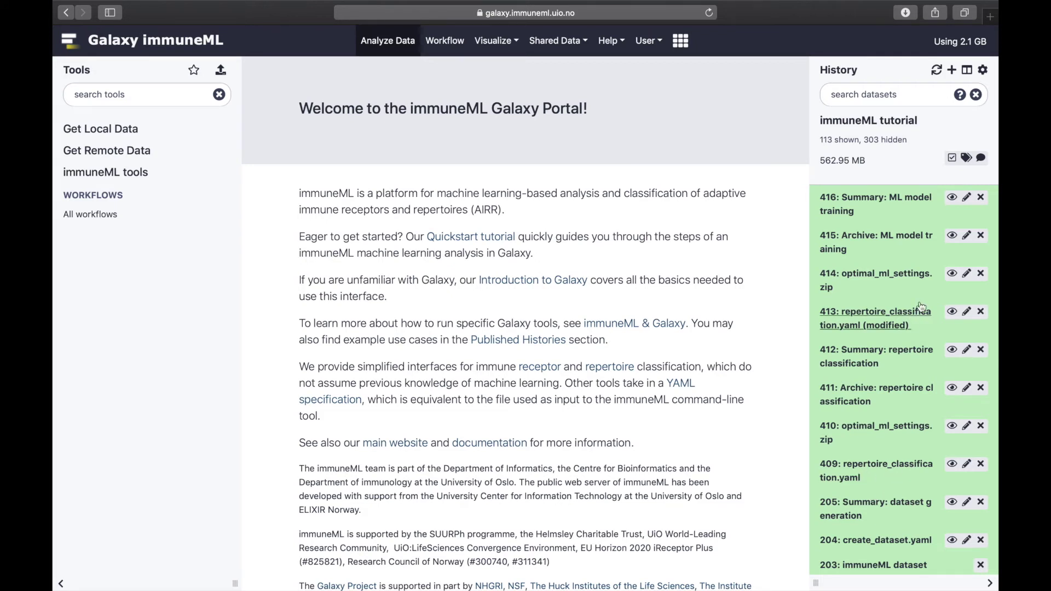
# View summary 416 of the ML model training and open the split 1 assessment details
pyautogui.click(953, 198)
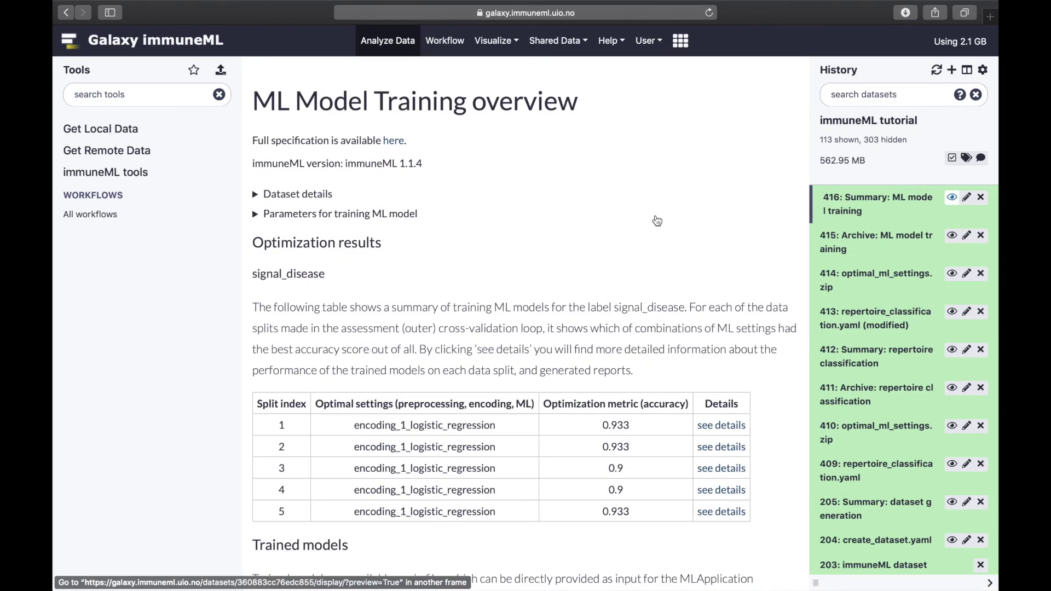
pyautogui.scroll(-3, 640, 320)
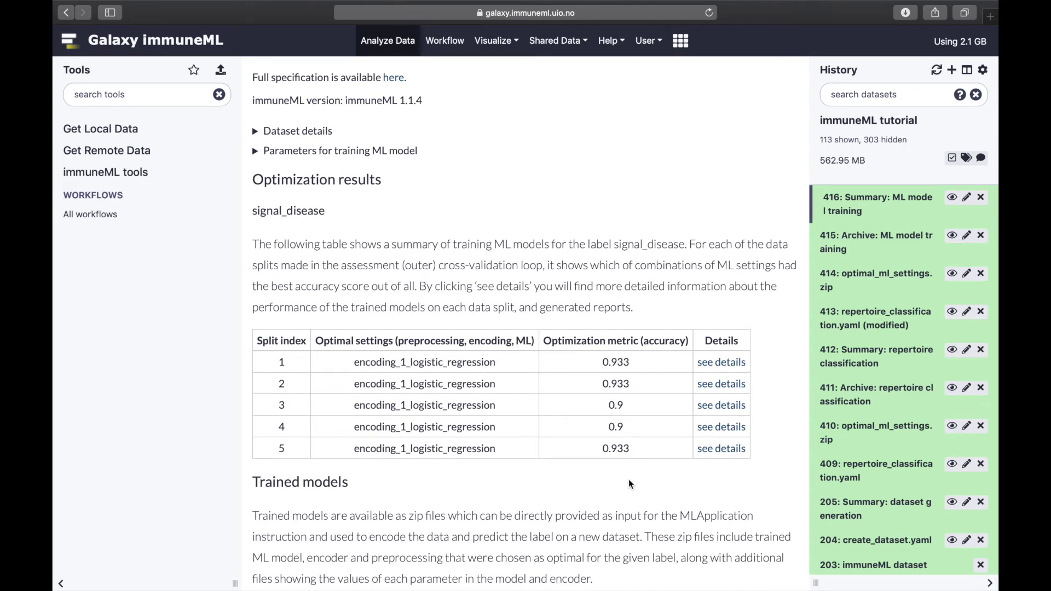
pyautogui.scroll(-2, 628, 479)
pyautogui.scroll(-8, 627, 494)
pyautogui.scroll(-5, 626, 494)
pyautogui.scroll(-1, 626, 496)
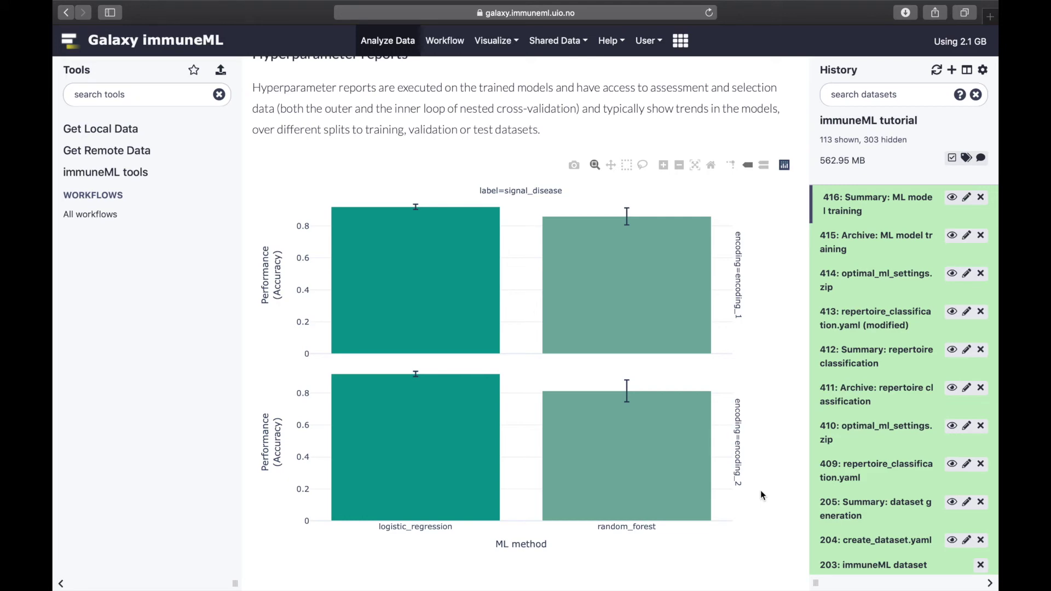
pyautogui.scroll(5, 753, 417)
pyautogui.scroll(6, 753, 416)
pyautogui.scroll(1, 753, 417)
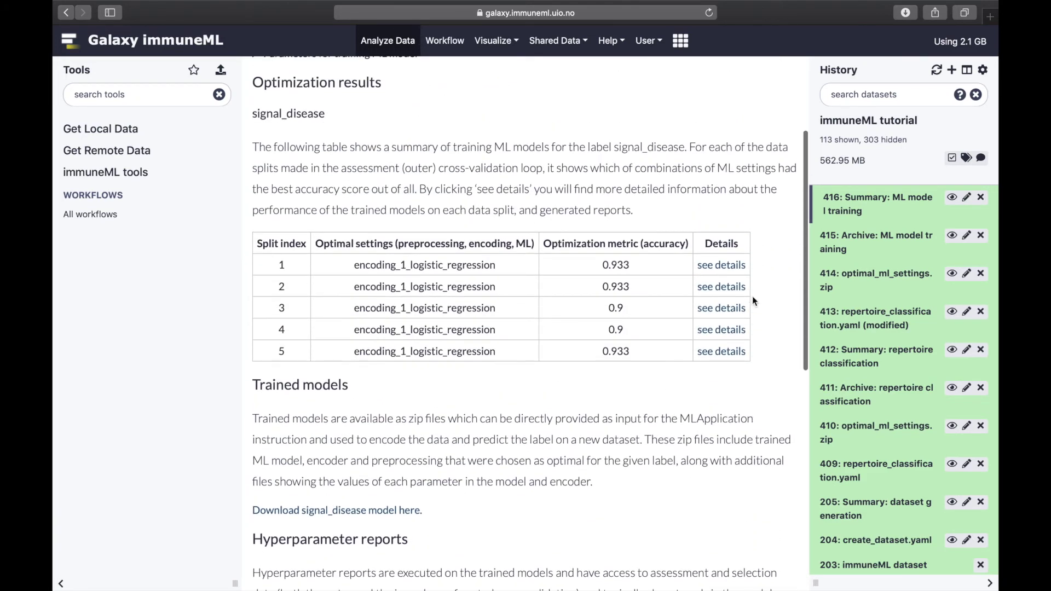
pyautogui.click(722, 264)
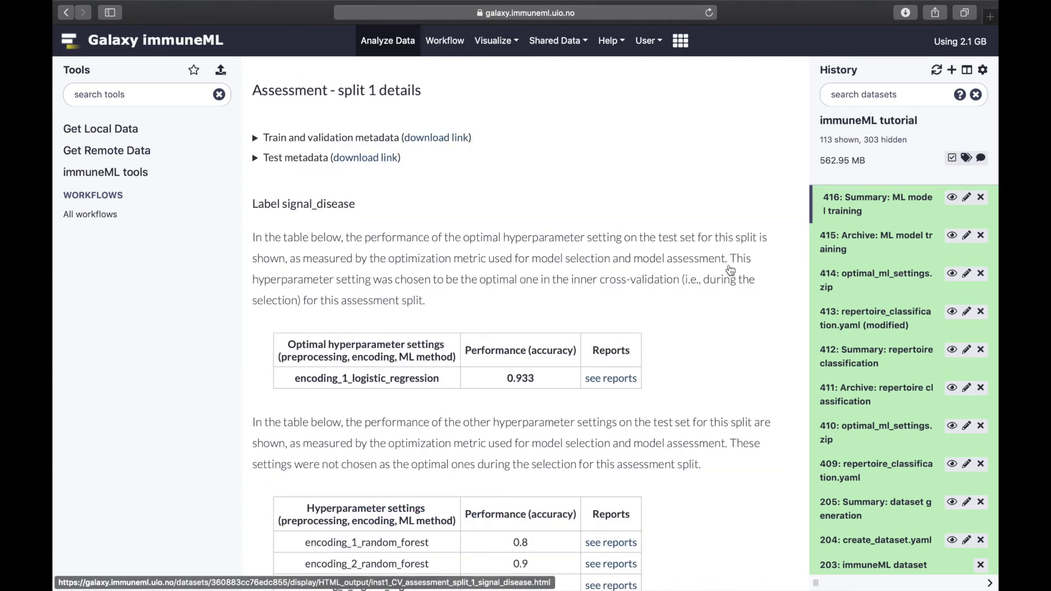
pyautogui.scroll(-5, 714, 314)
pyautogui.scroll(-5, 713, 314)
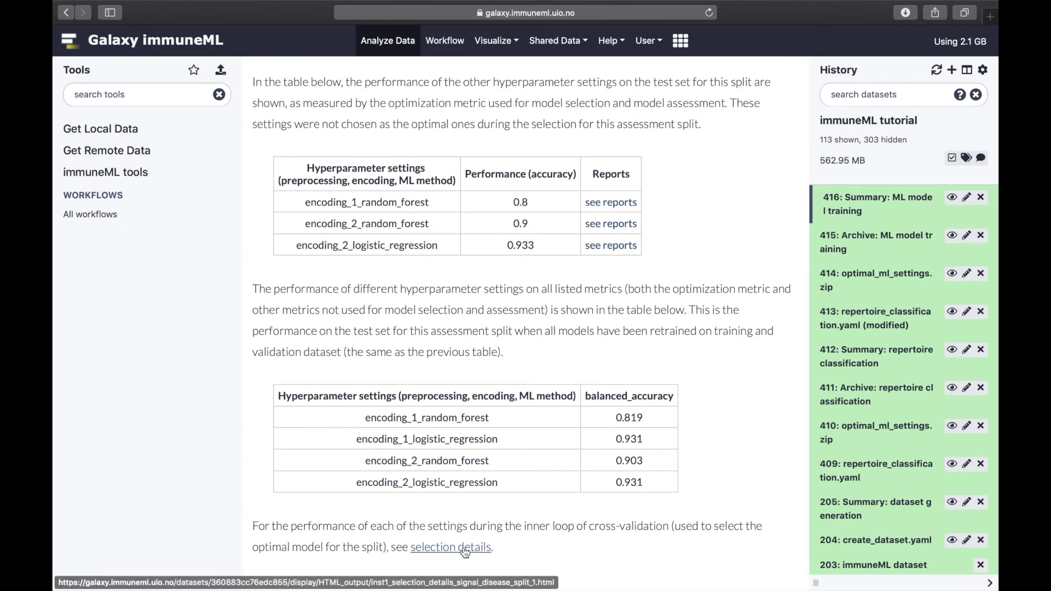
# Review split 1 selection details, then the encoding_1_logistic_regression coefficient reports
pyautogui.click(465, 547)
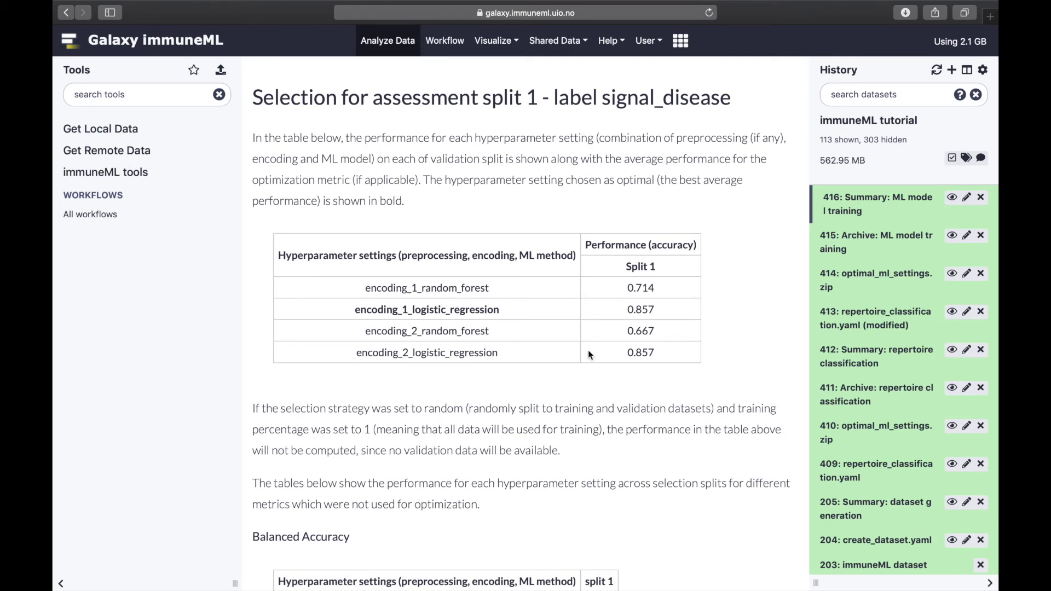
pyautogui.scroll(-3, 588, 350)
pyautogui.scroll(5, 588, 350)
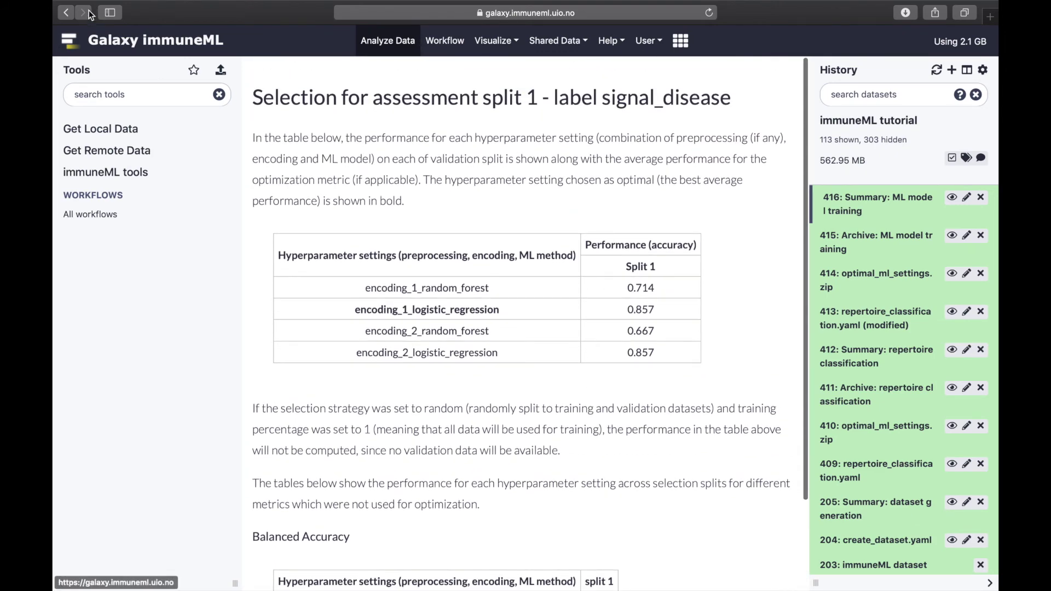
pyautogui.click(66, 12)
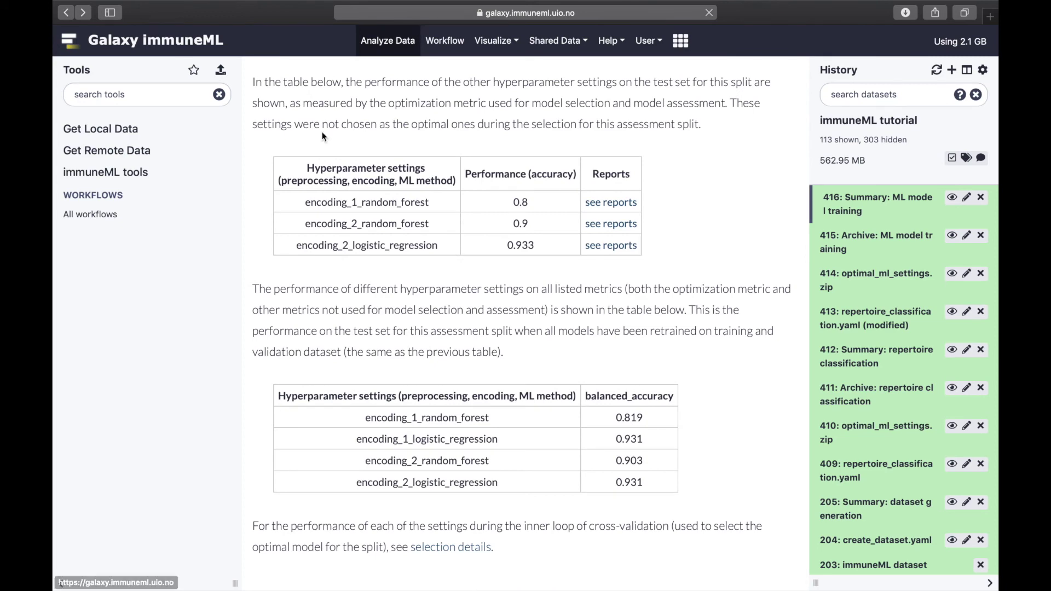
pyautogui.scroll(3, 633, 150)
pyautogui.scroll(2, 633, 149)
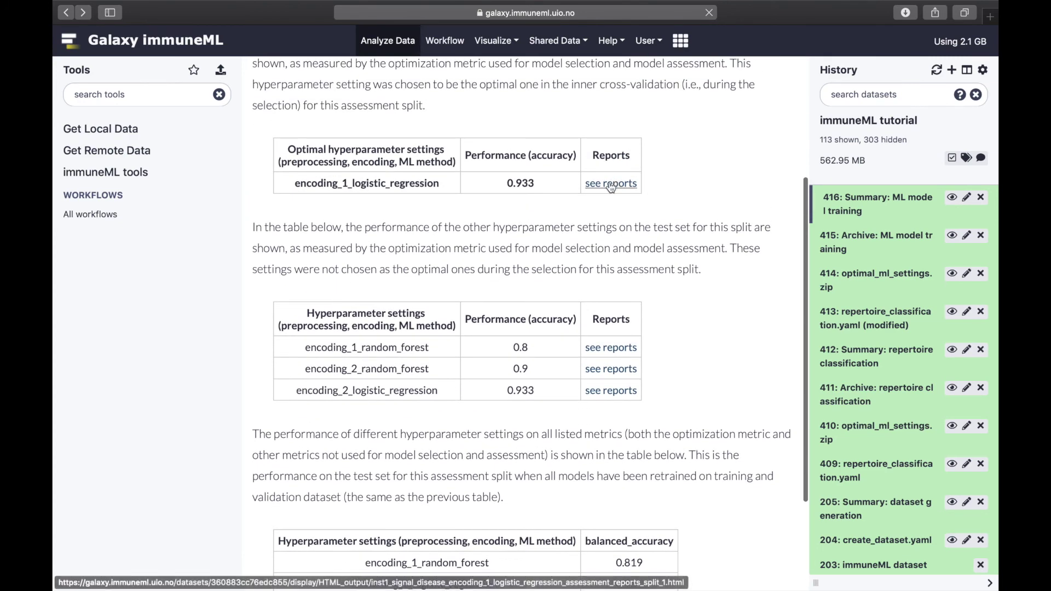
pyautogui.click(611, 182)
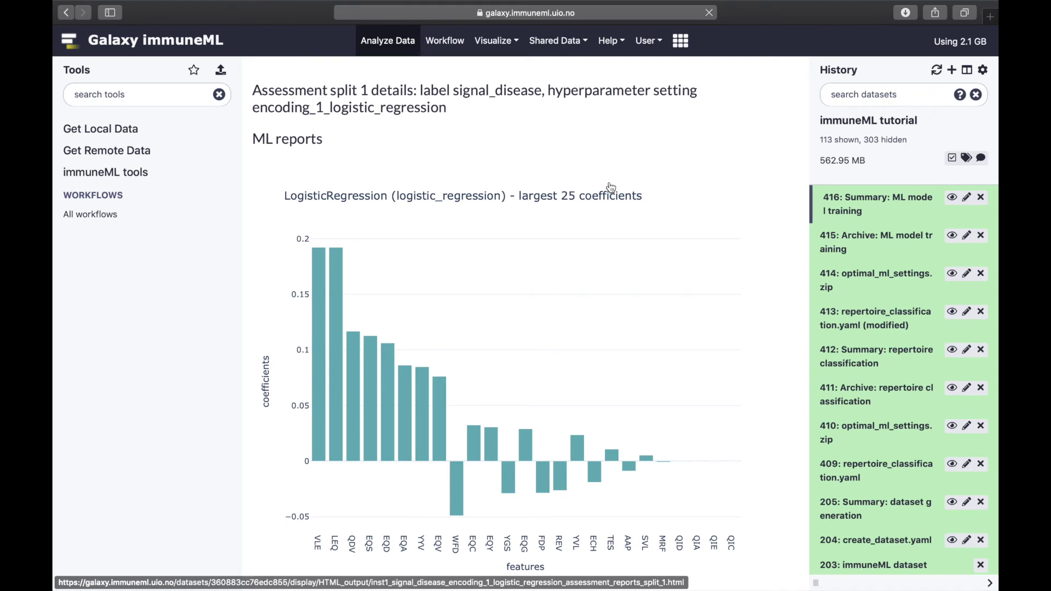
pyautogui.scroll(-2, 594, 305)
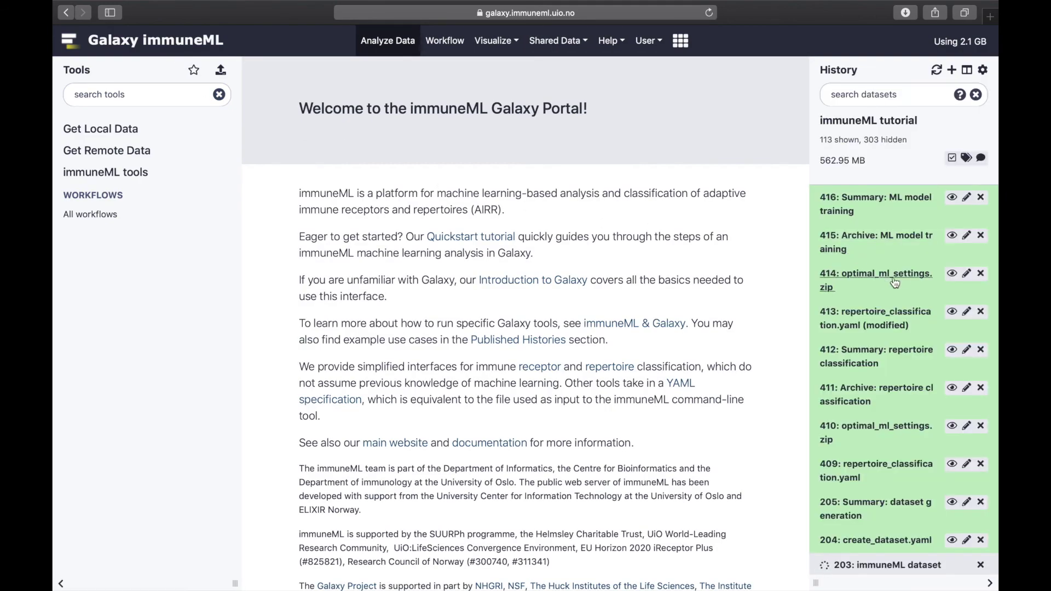
pyautogui.hotkey('ctrl', 'Right')
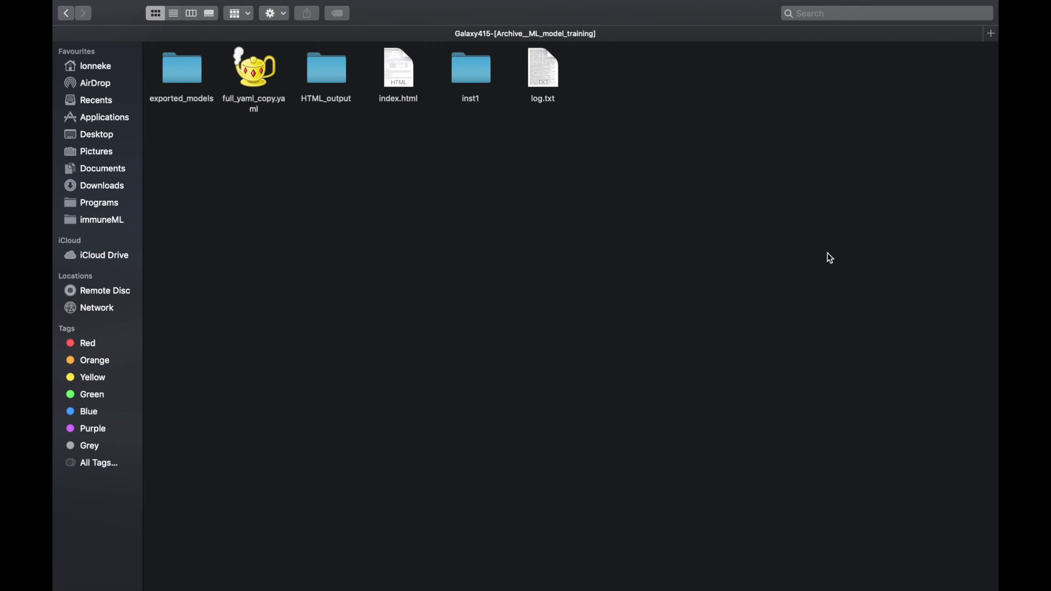
pyautogui.hotkey('ctrl', 'Left')
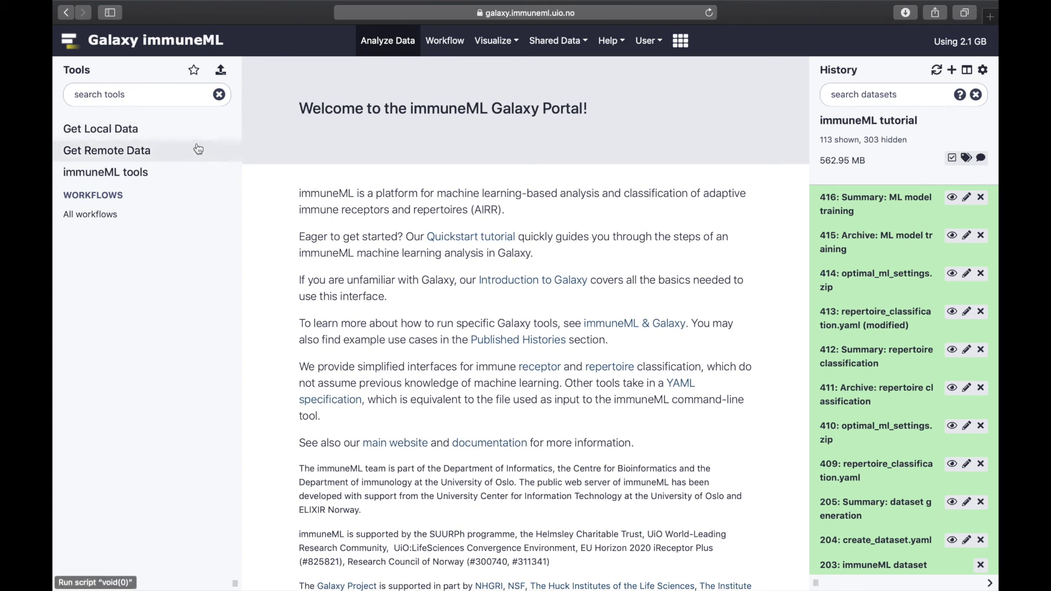
# Expand 'immuneML tools' in the Tools panel to show its tool list
pyautogui.click(106, 172)
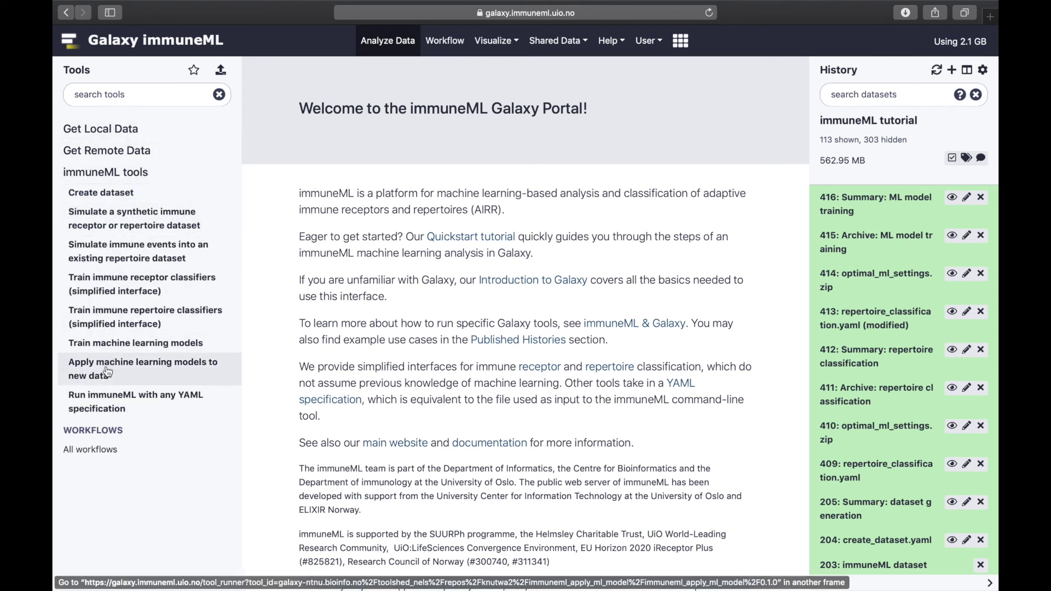